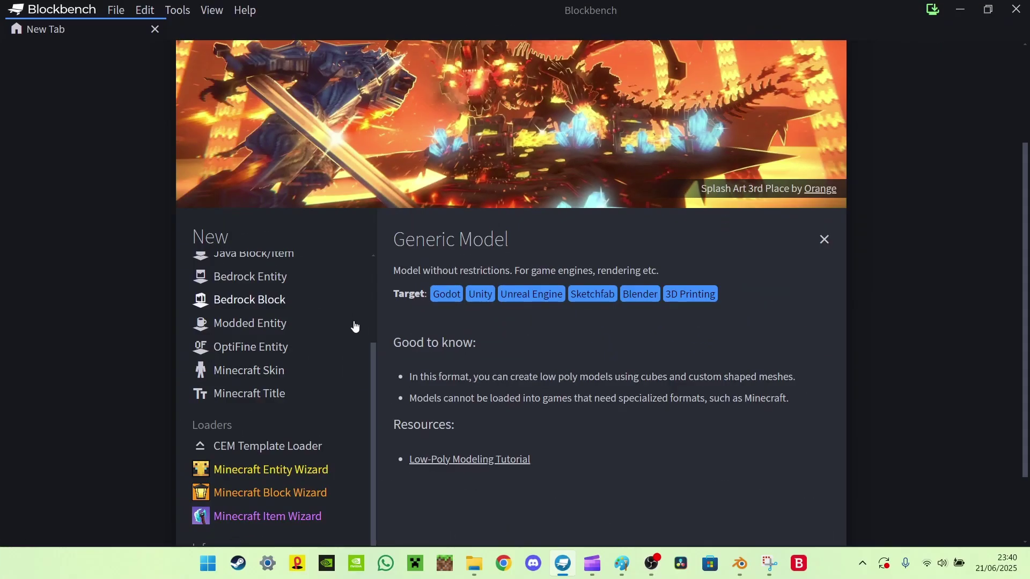
- Create a Minecraft Skin project with the Player - Wide model, using the pink pig skin PNG as its texture
scroll(298, 356, up, 3)
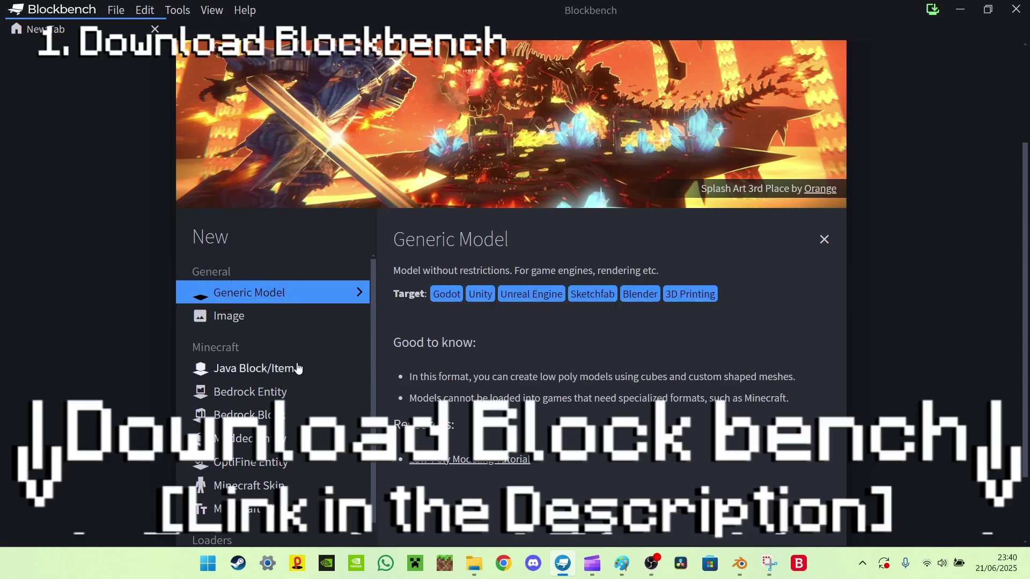
scroll(270, 386, down, 2)
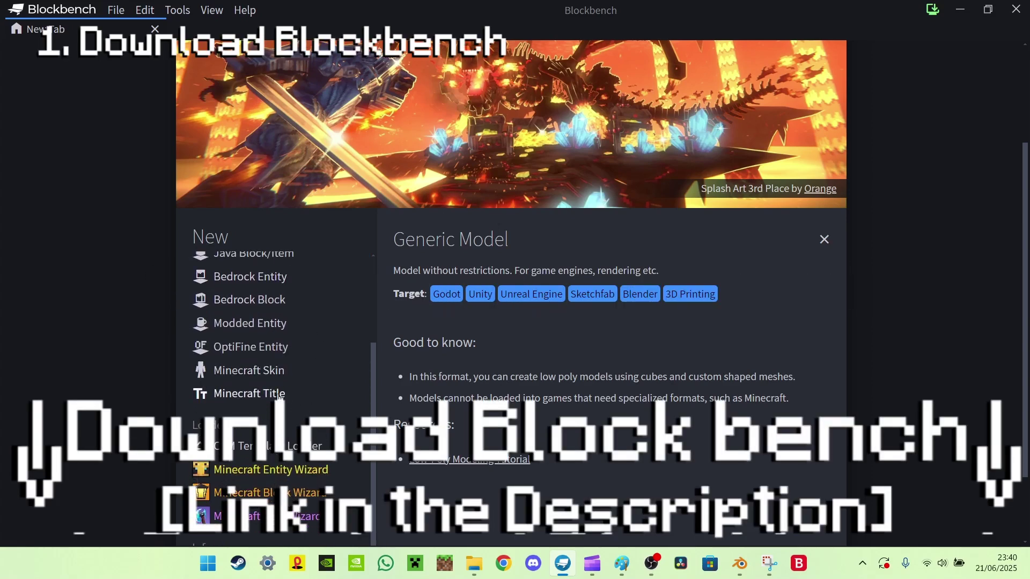
click(279, 394)
click(299, 305)
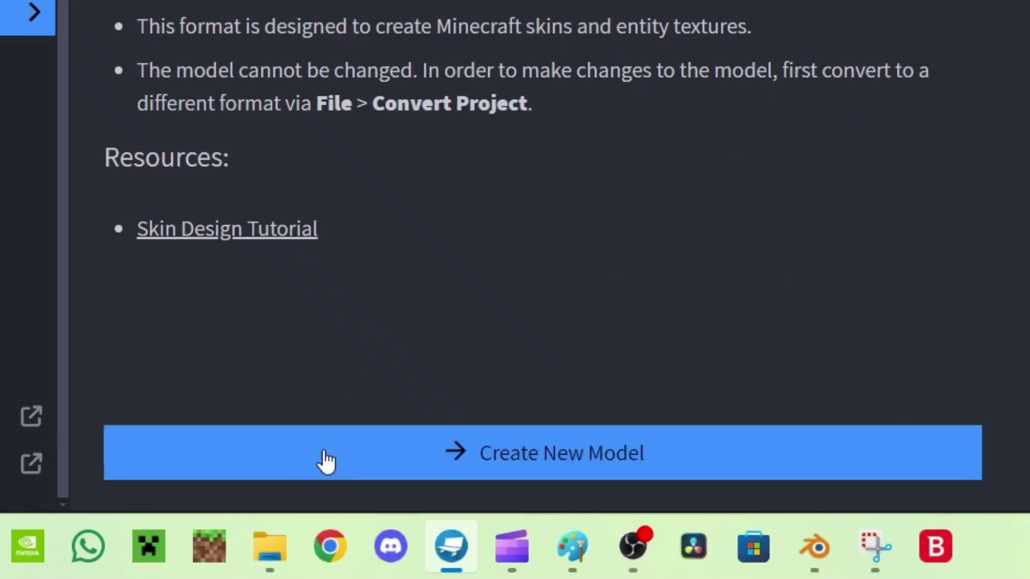
click(326, 461)
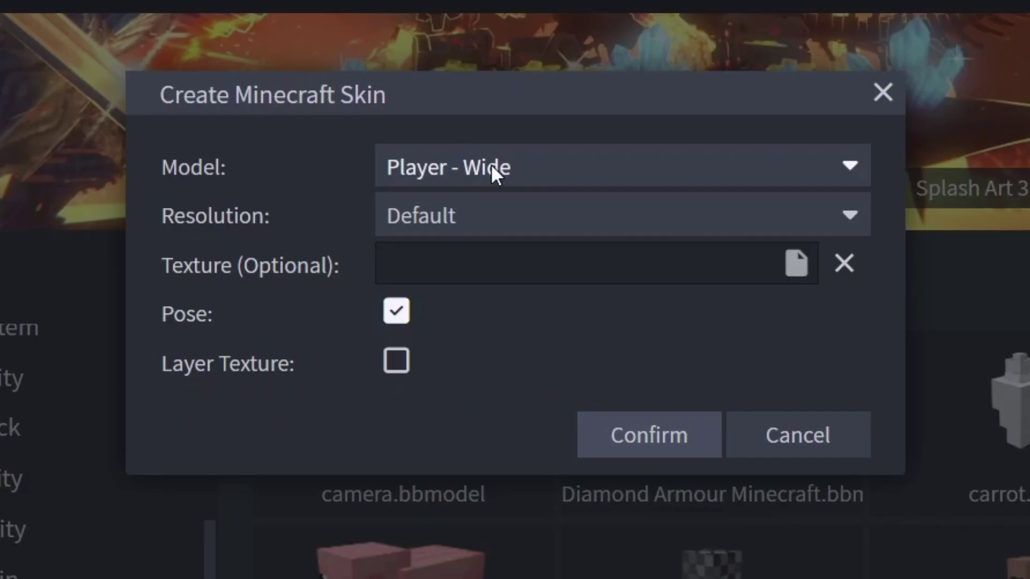
click(580, 241)
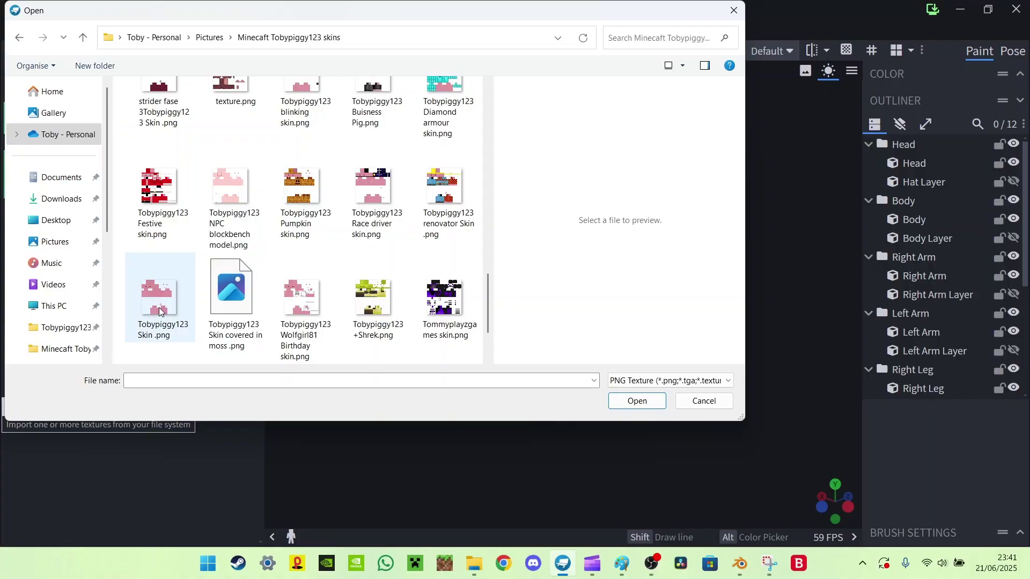
key(Return)
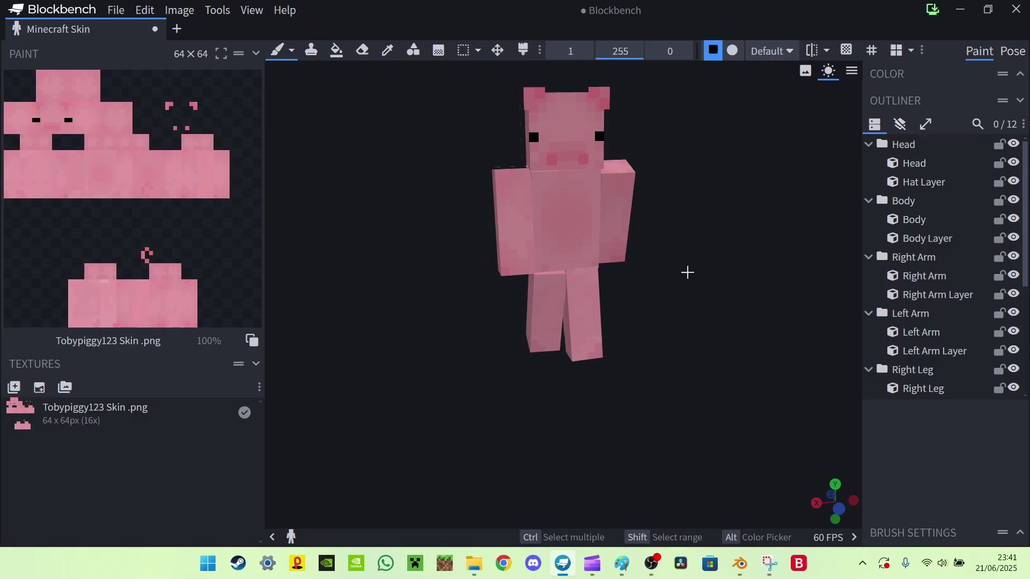
- Export the pig character as a glTF model
drag(688, 272, 772, 283)
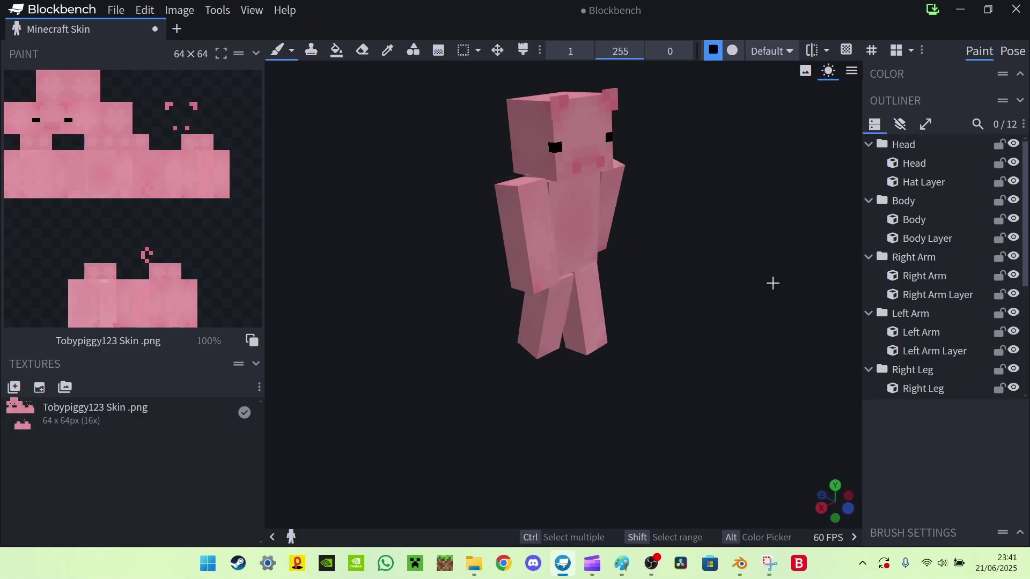
click(116, 9)
mouse_move(138, 233)
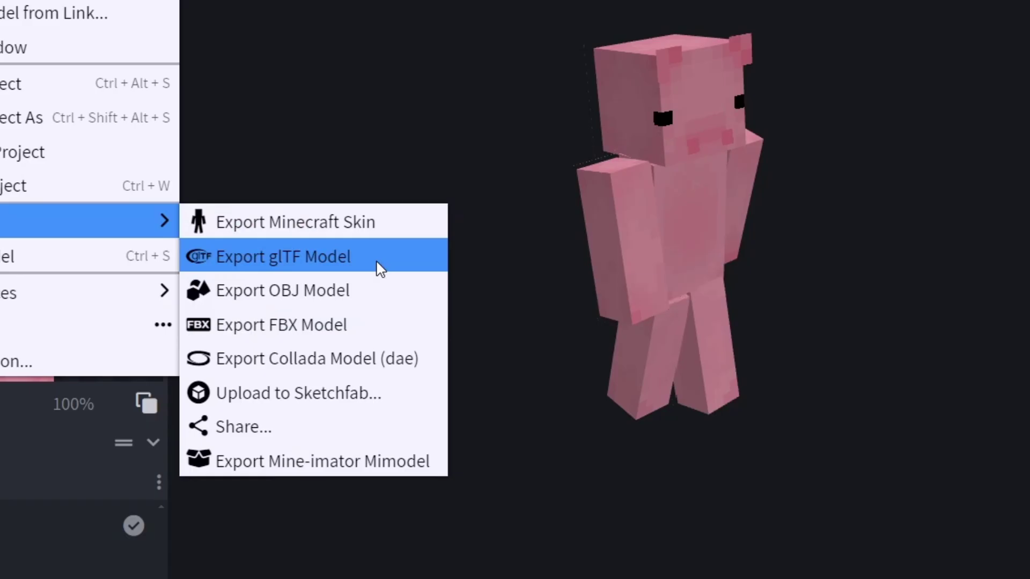
click(387, 257)
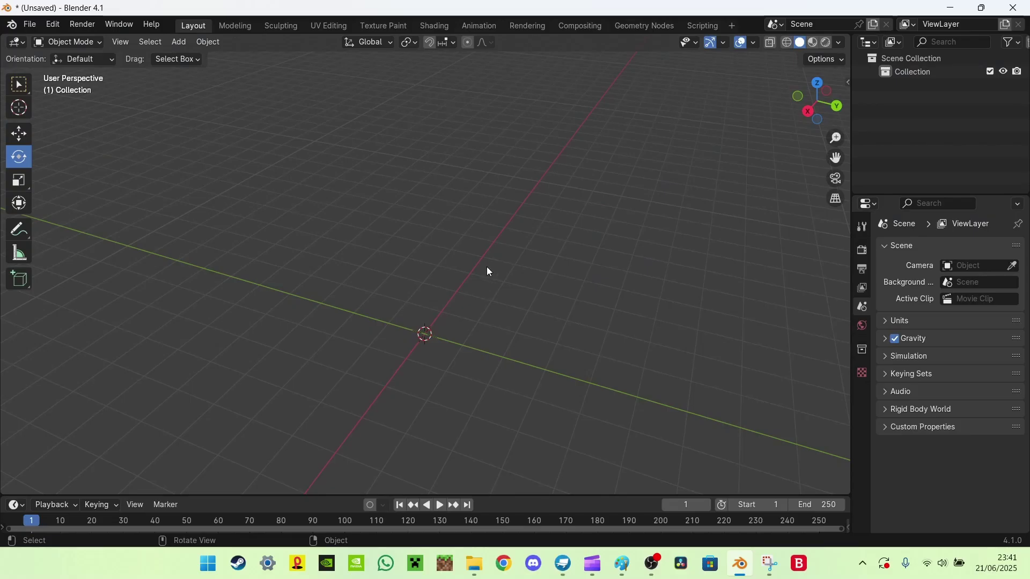
- Switch to Blender and import the exported glTF pig character into the empty scene
drag(800, 105, 803, 105)
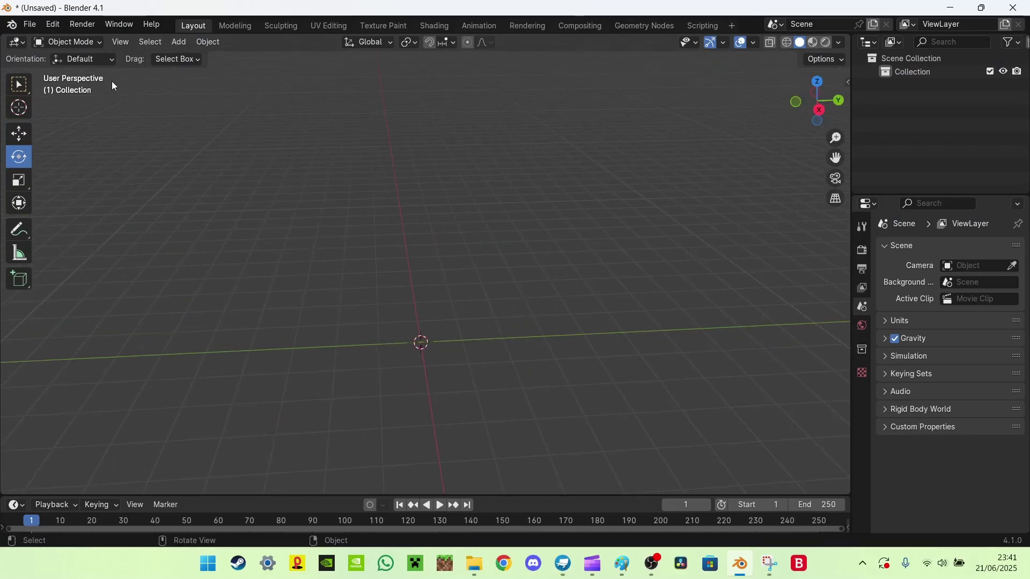
click(31, 25)
mouse_move(161, 388)
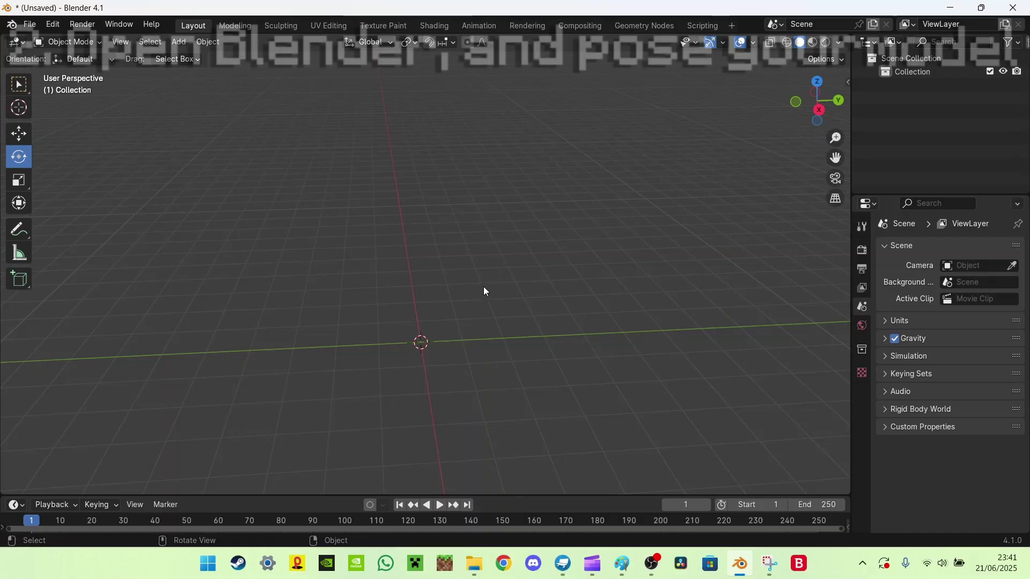
click(581, 277)
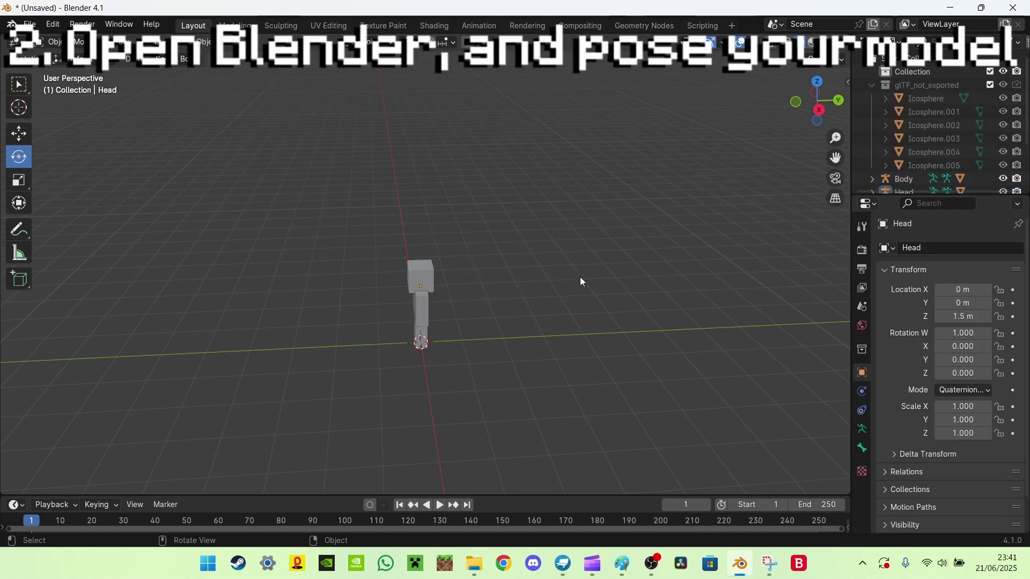
- Show the textured pig character from the front and rotate its arms away from the body
drag(828, 107, 809, 110)
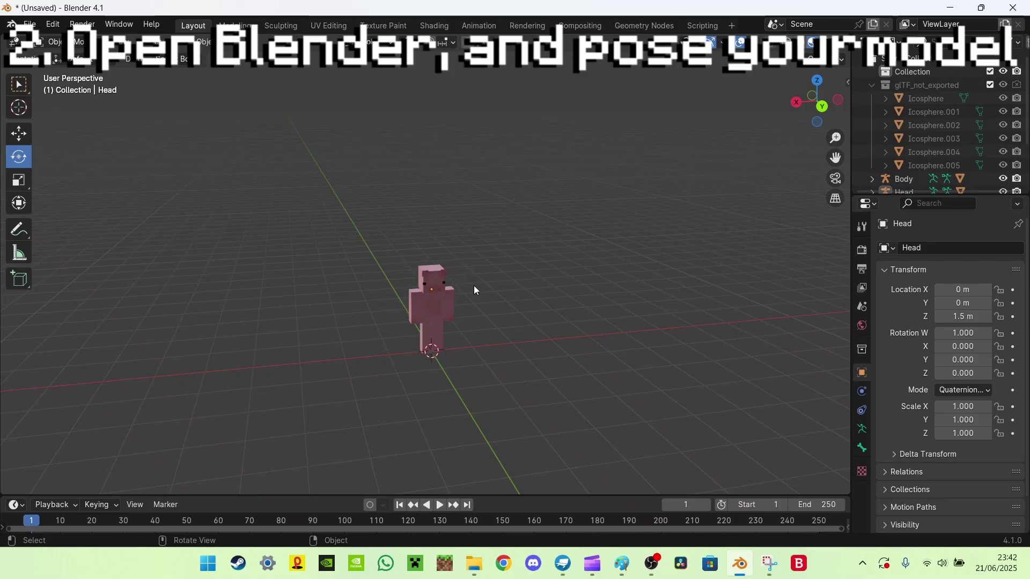
scroll(467, 273, up, 3)
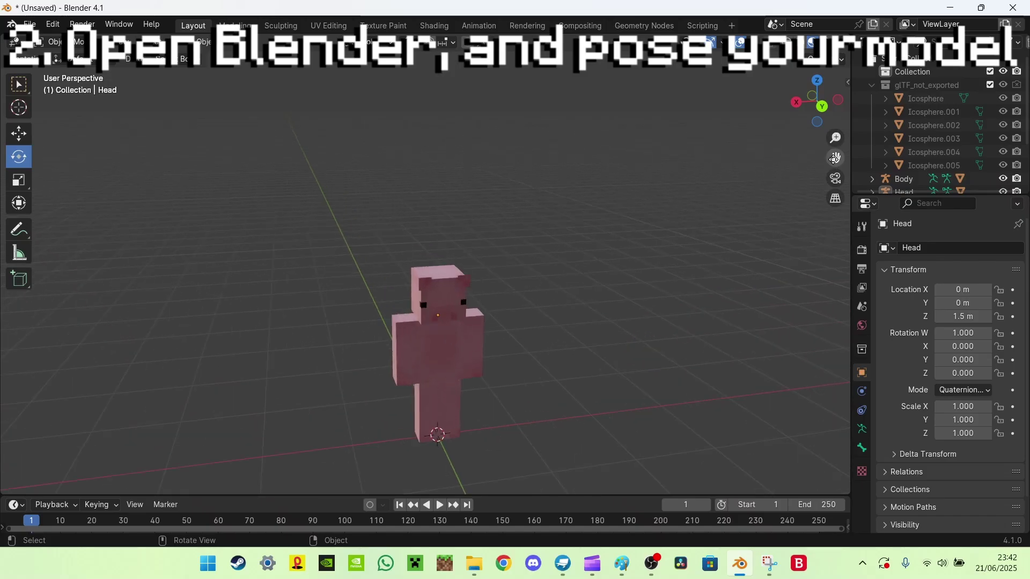
drag(834, 158, 466, 111)
drag(783, 121, 814, 108)
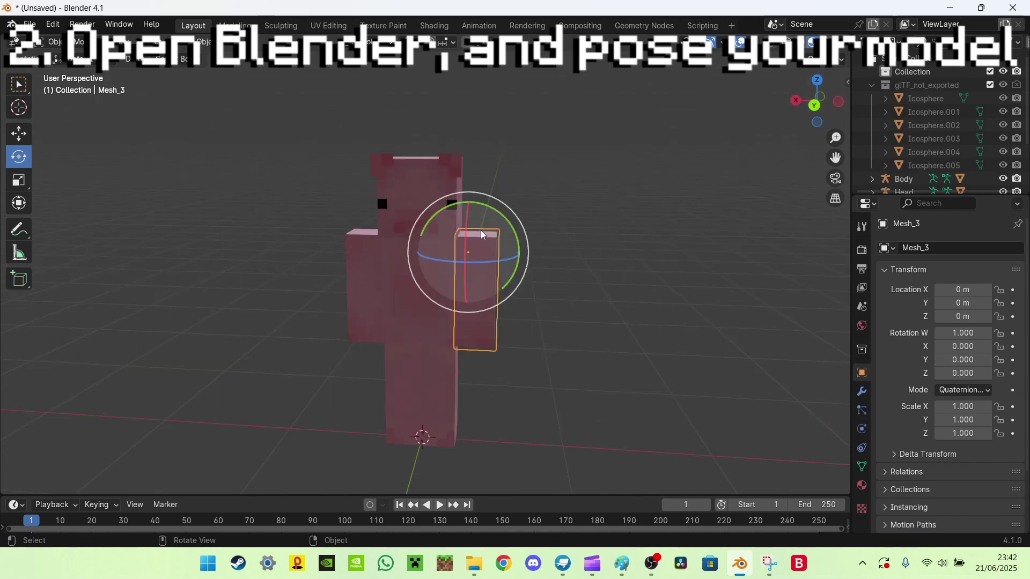
drag(483, 235, 365, 271)
click(349, 273)
- Rotate the character's right leg outward and turn its head slightly to build up the pose
click(435, 374)
drag(437, 378, 421, 332)
click(410, 378)
click(424, 223)
drag(431, 194, 444, 175)
click(555, 178)
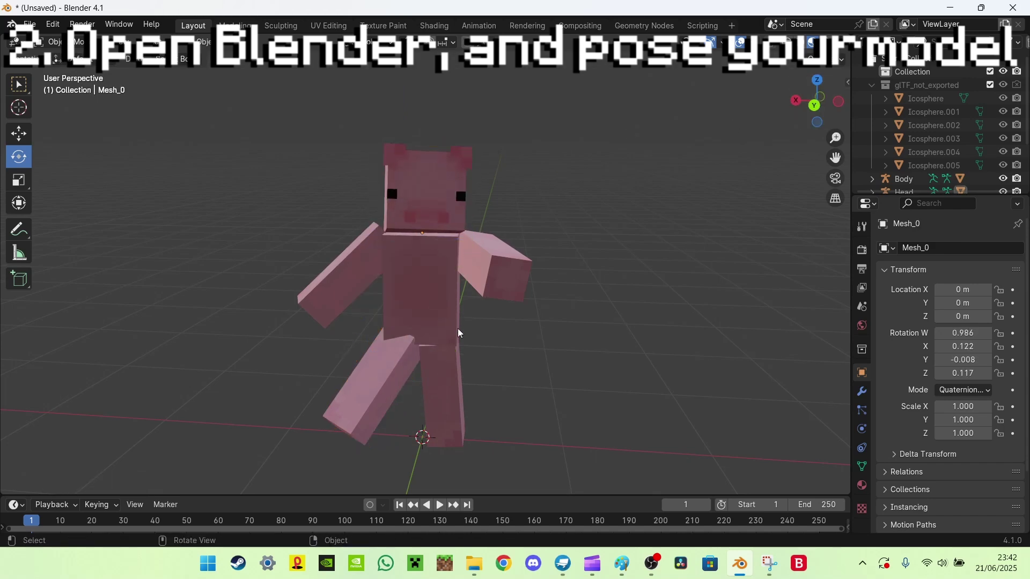
- Rotate the character's left leg outward so both legs are spread apart
click(437, 370)
drag(459, 299, 439, 307)
drag(454, 334, 443, 350)
click(630, 221)
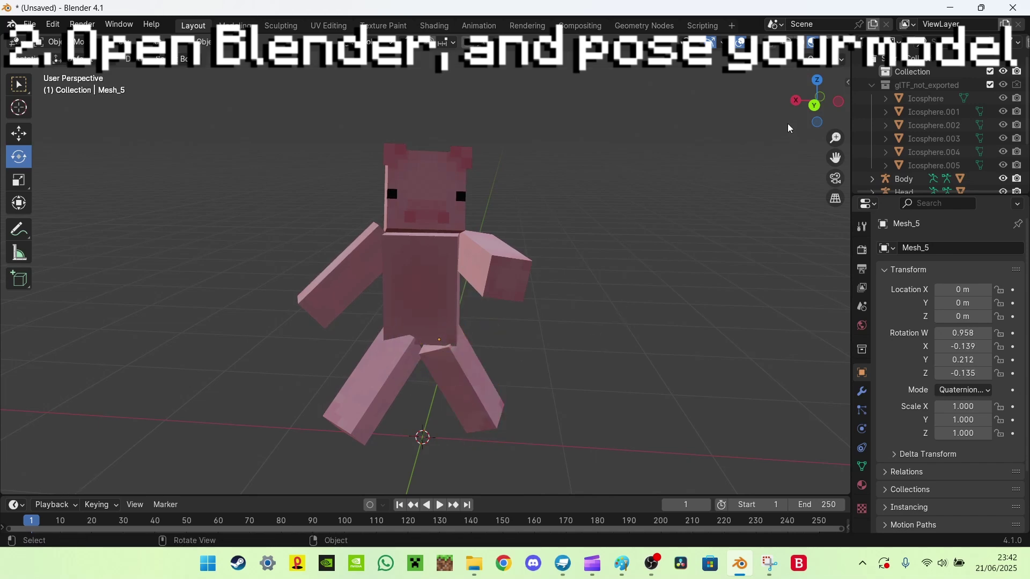
- Rotate the character's left arm so it is raised sideways in a waving pose
drag(803, 114, 793, 138)
click(497, 215)
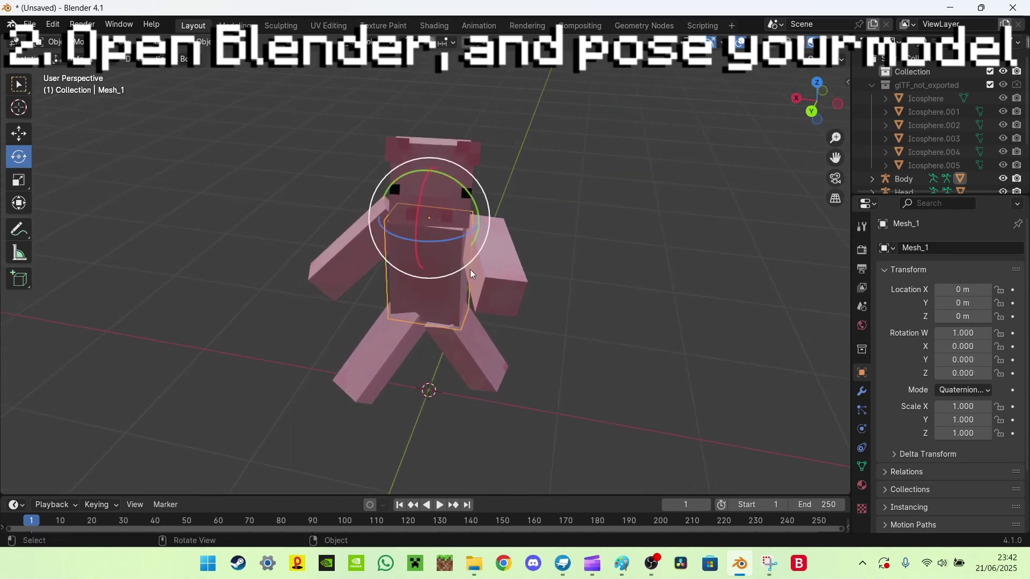
drag(469, 269, 619, 192)
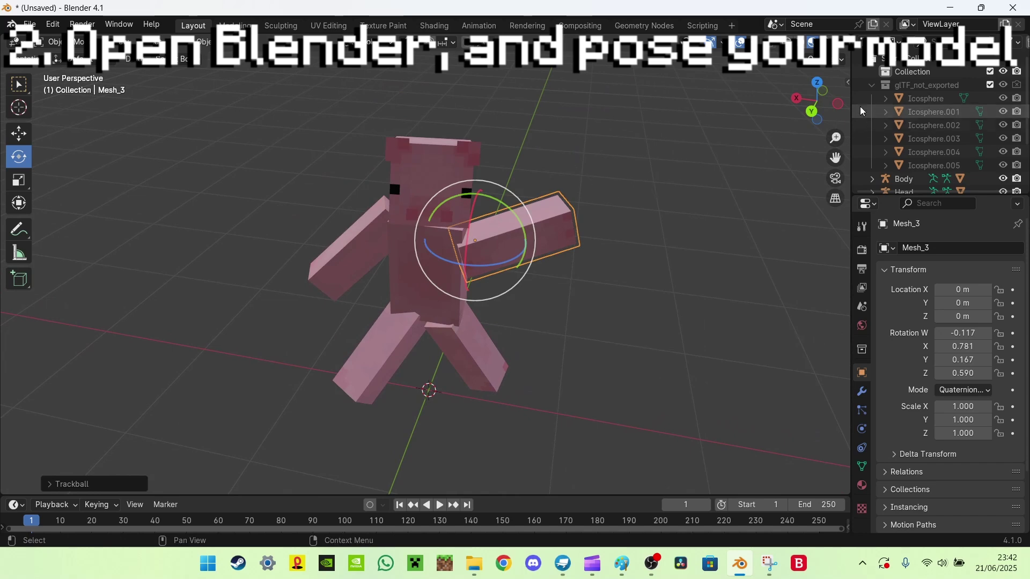
drag(829, 99, 821, 108)
click(690, 142)
scroll(690, 142, down, 3)
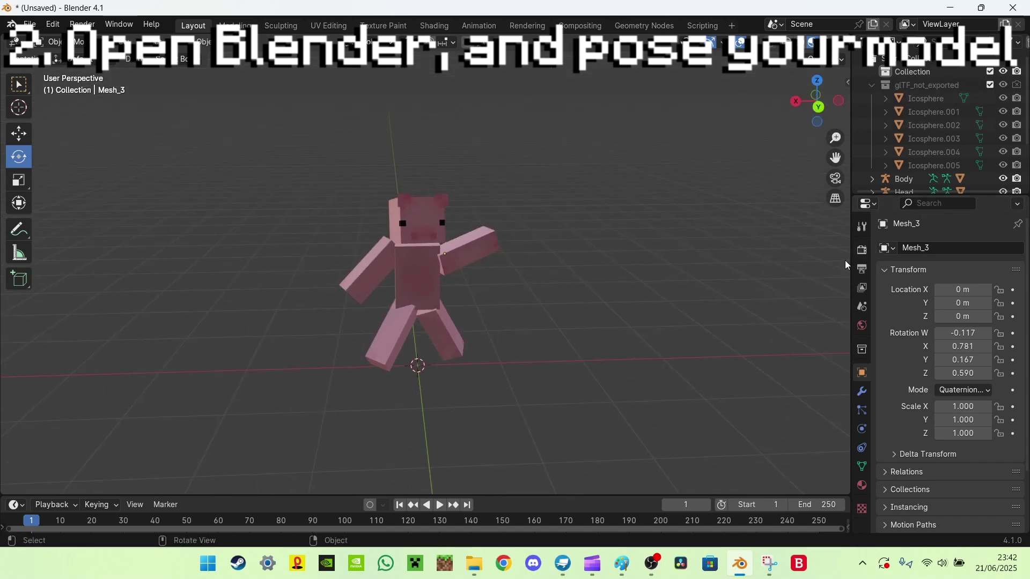
- Change the scene's render engine to Cycles
click(863, 251)
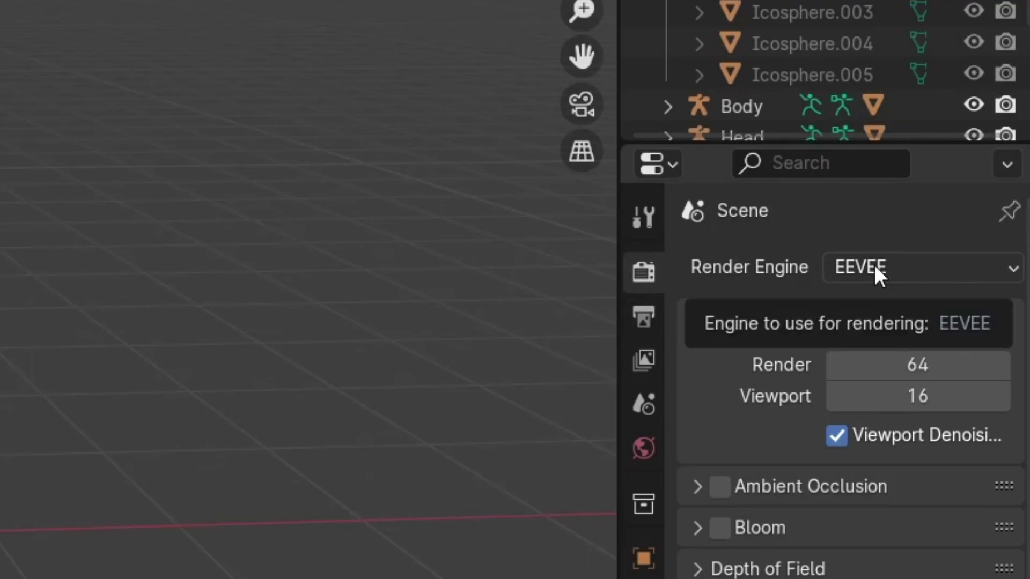
click(961, 247)
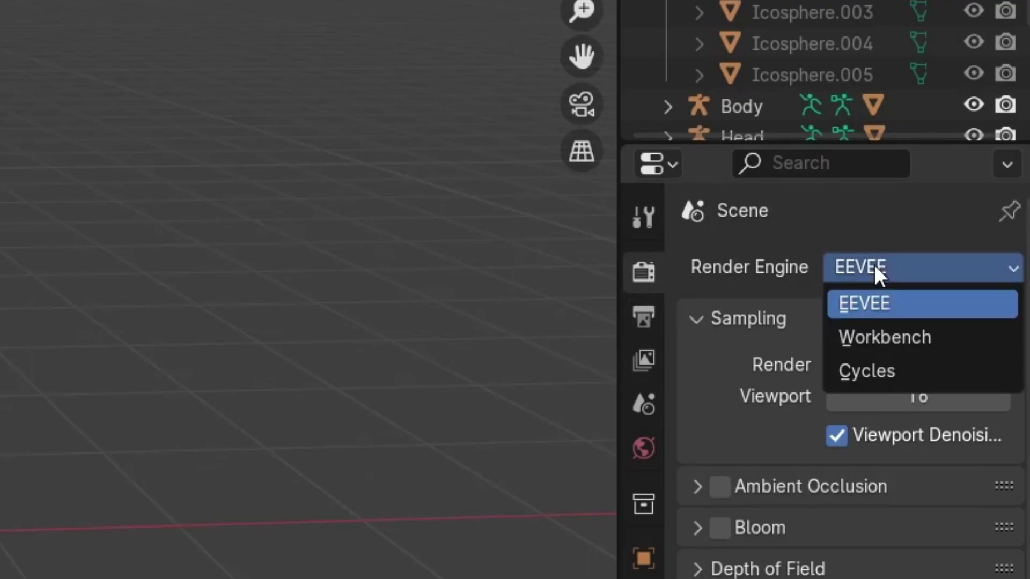
click(845, 372)
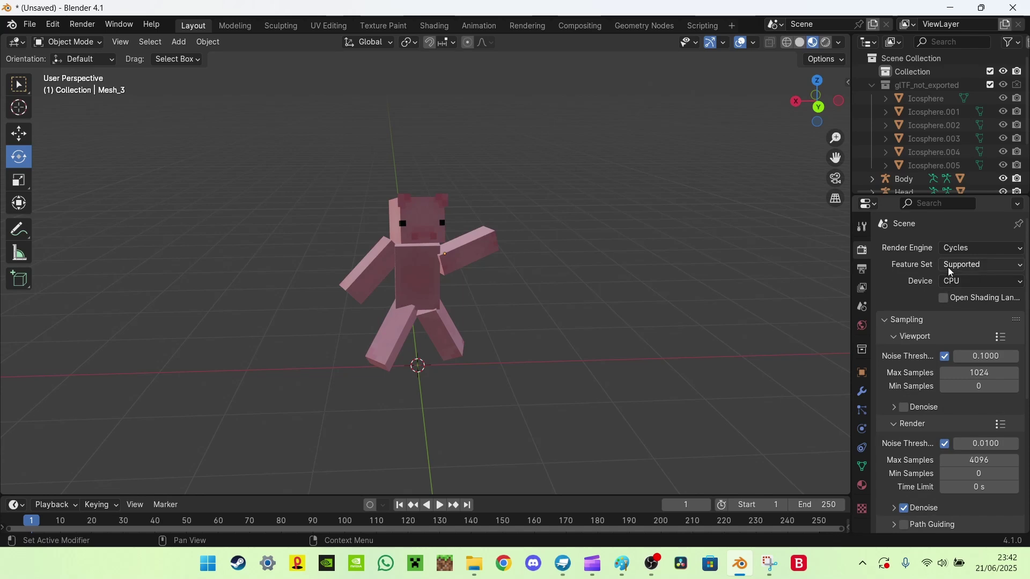
- Enable the Transparent film option and briefly check the background in rendered viewport shading
scroll(915, 416, down, 6)
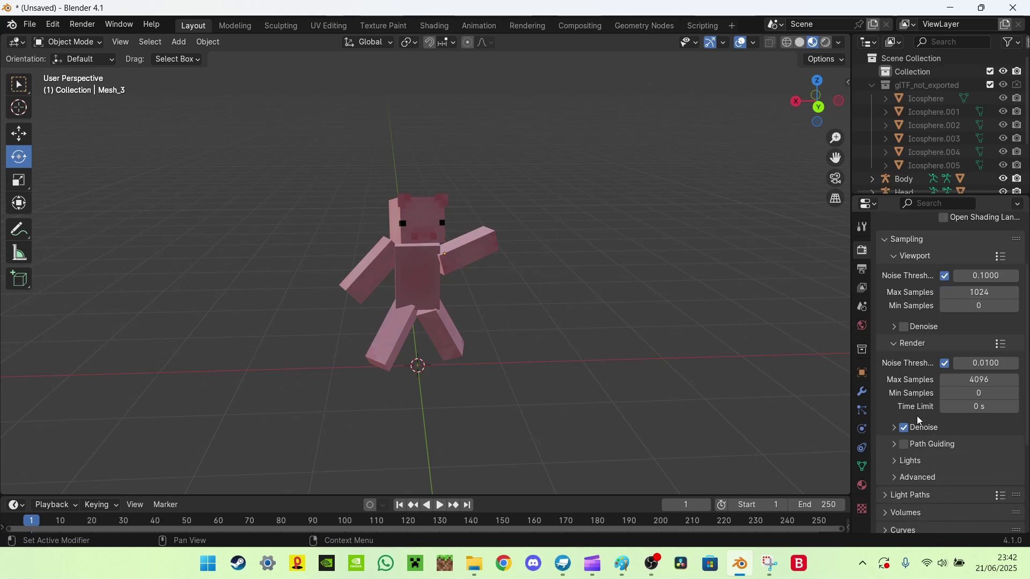
scroll(768, 395, down, 5)
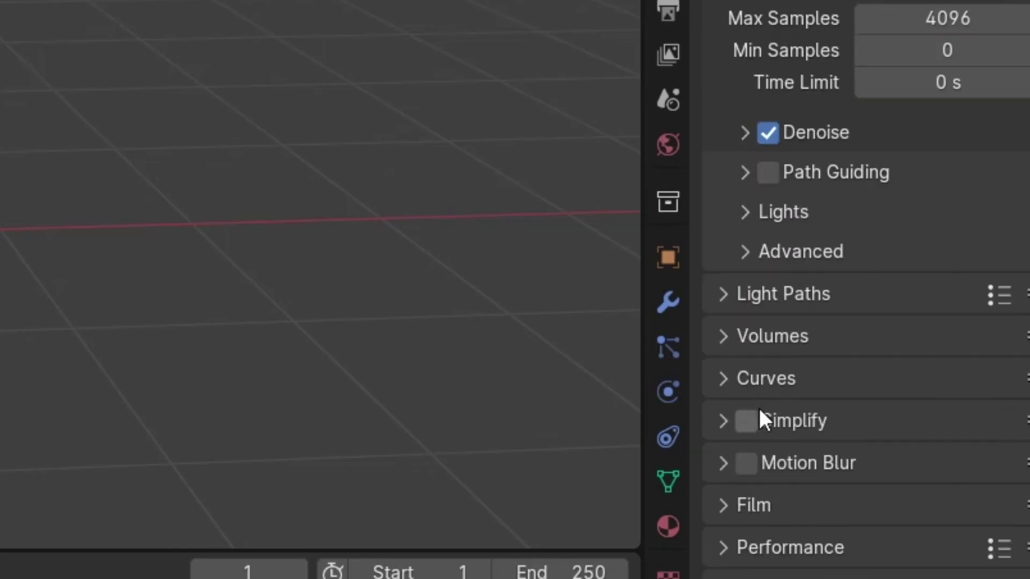
click(727, 507)
scroll(762, 504, down, 7)
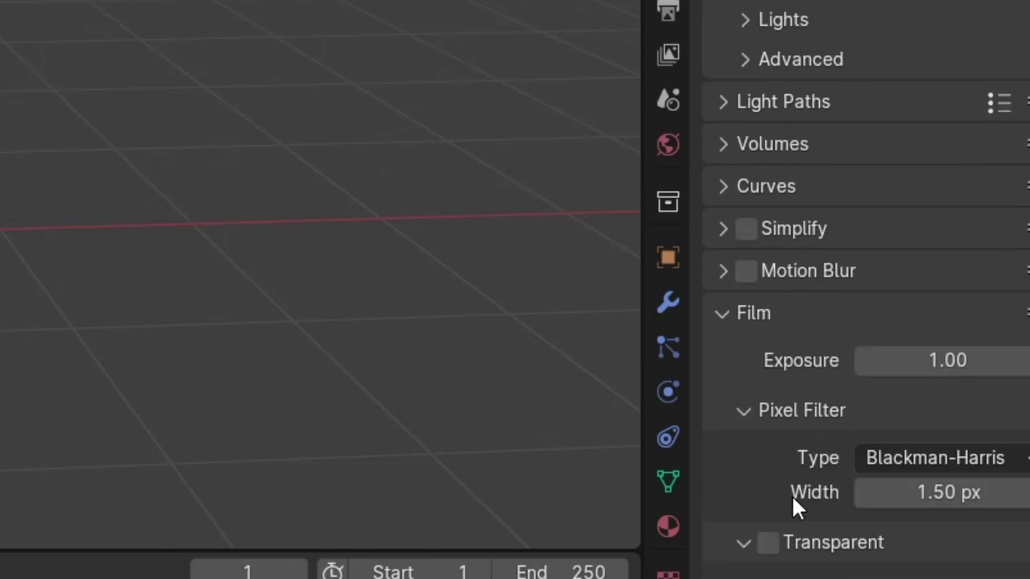
click(768, 542)
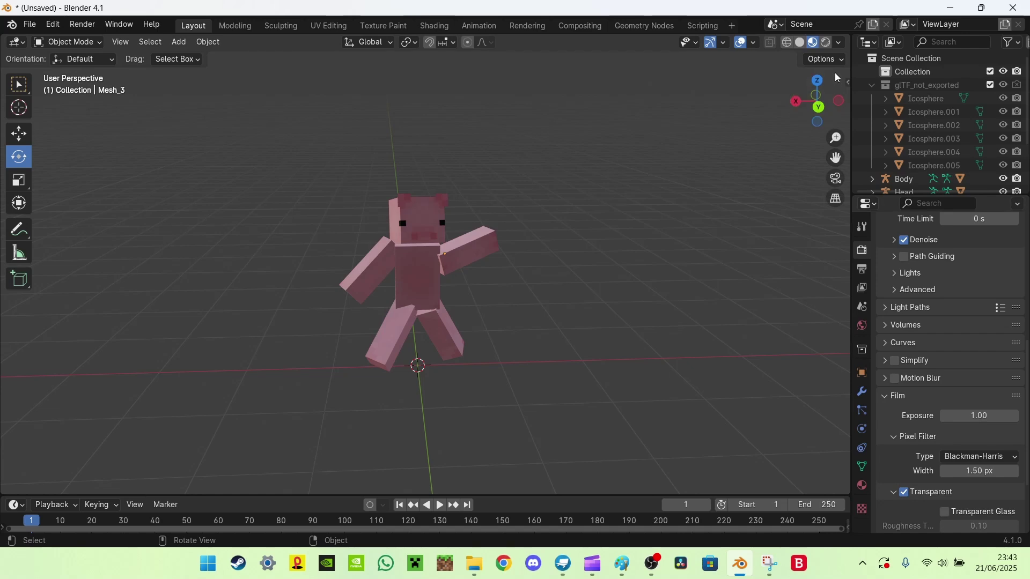
click(826, 43)
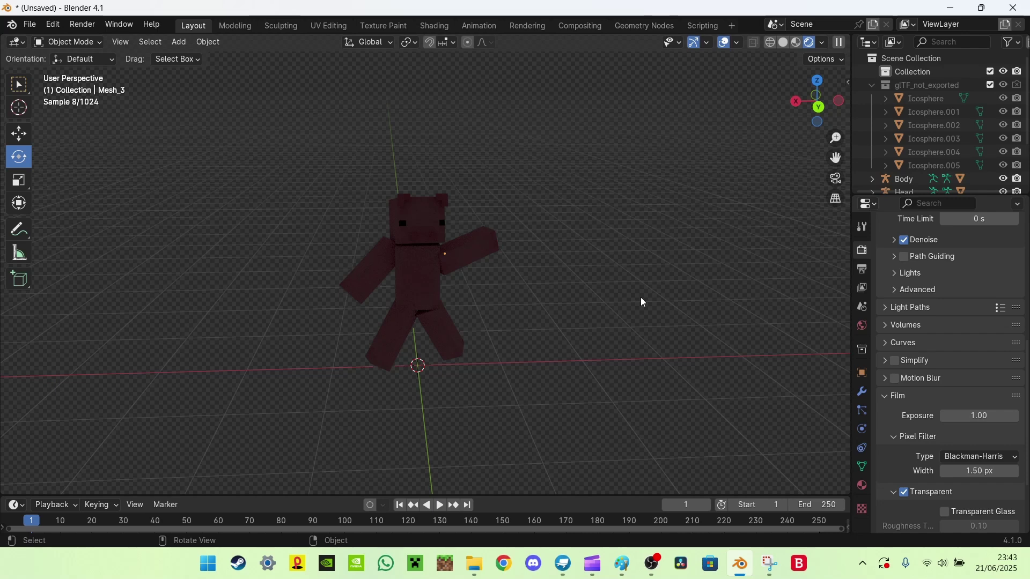
click(796, 43)
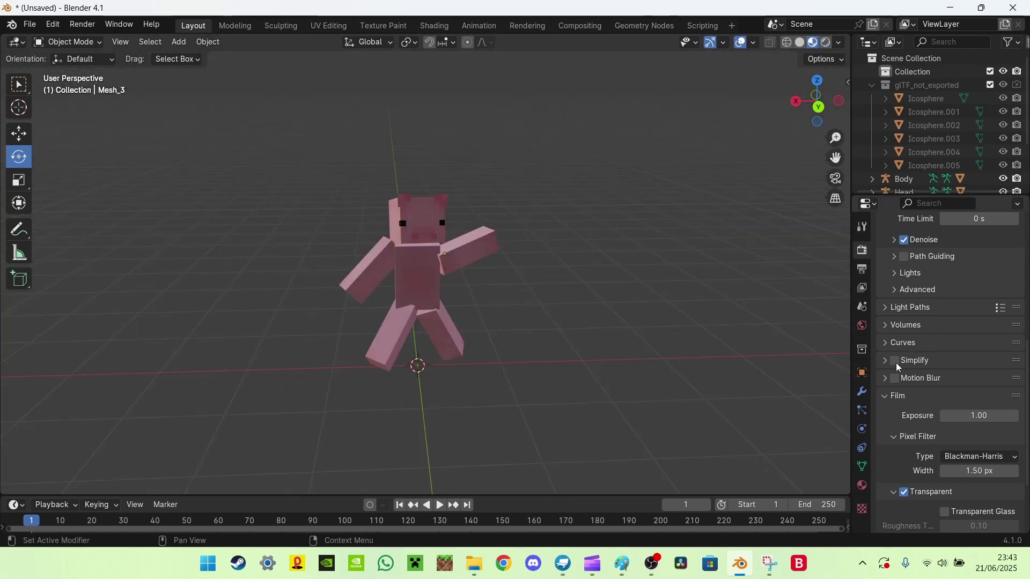
- Set the render output location to the Downloads folder
click(860, 270)
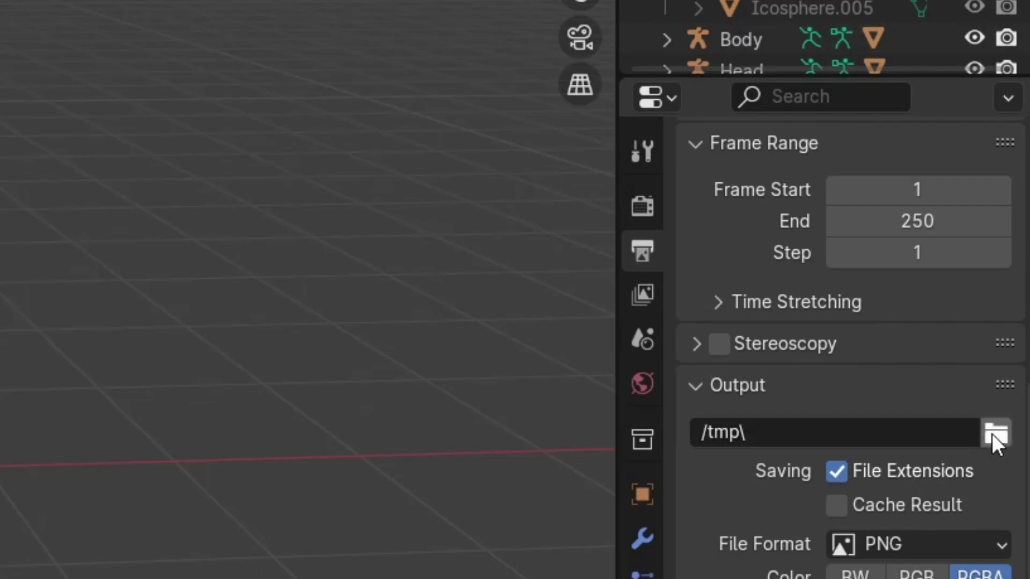
click(1012, 347)
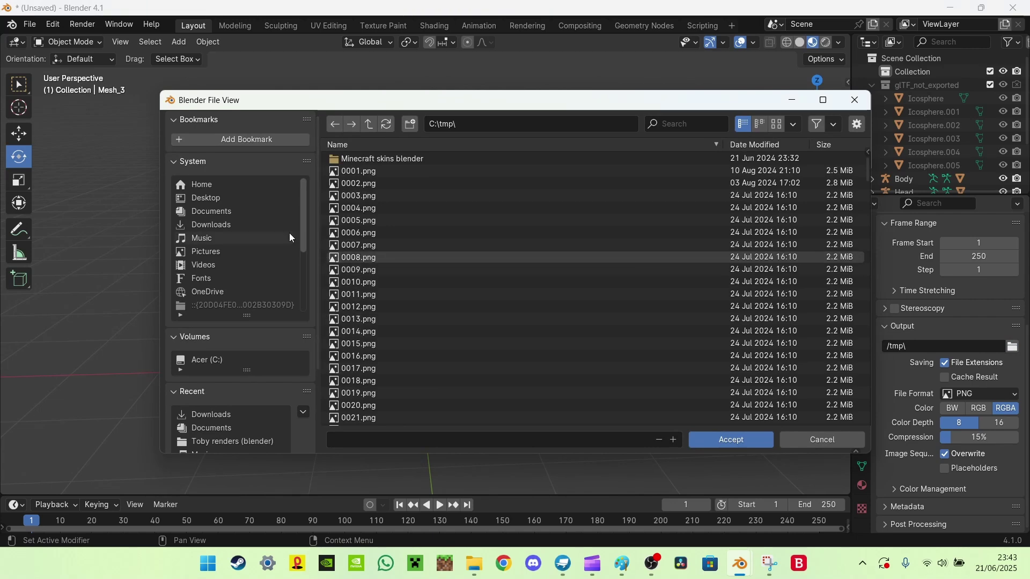
click(282, 223)
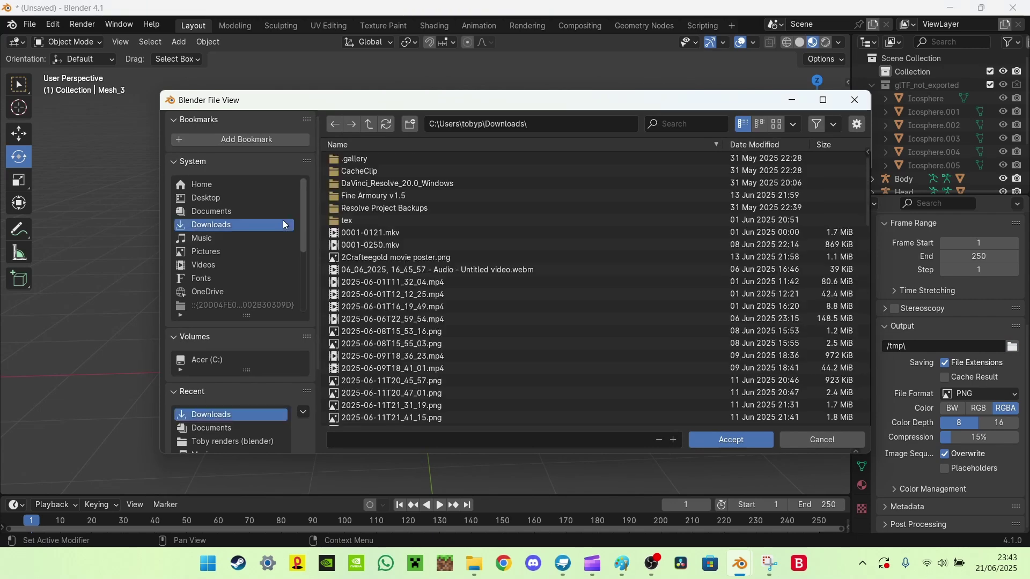
click(744, 439)
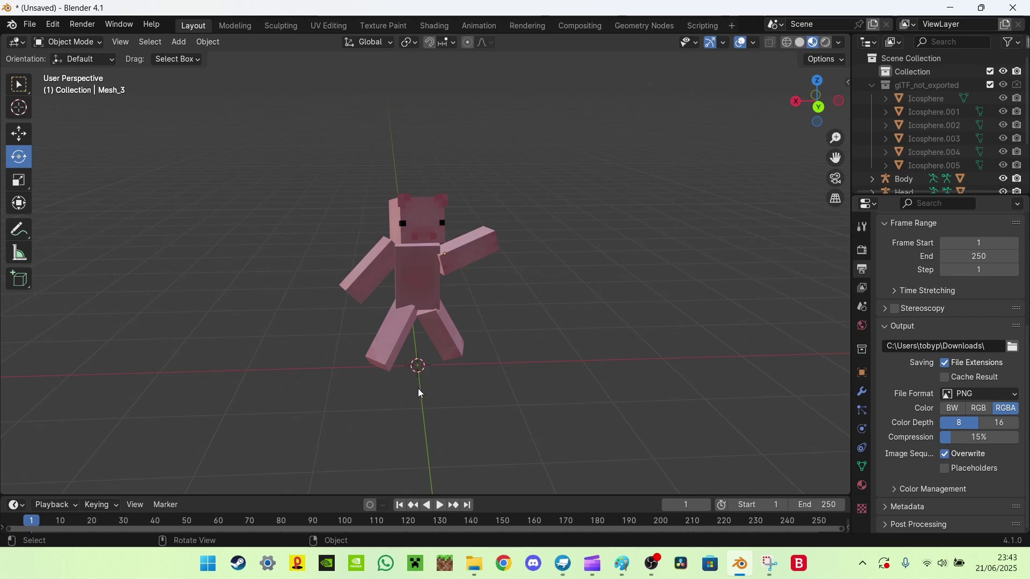
- Examine the model's lighting in rendered viewport shading and return to Material Preview
click(828, 45)
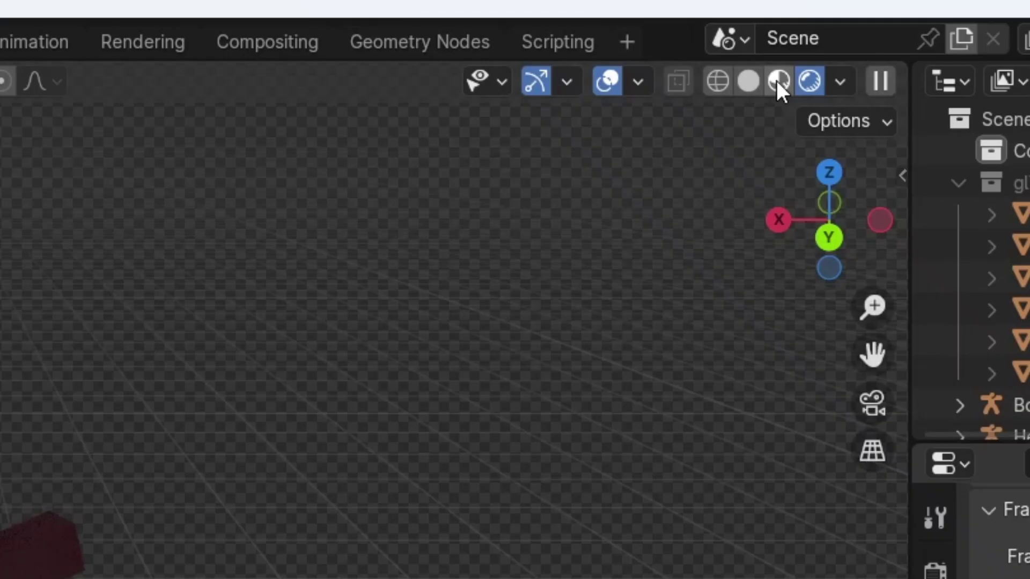
click(795, 44)
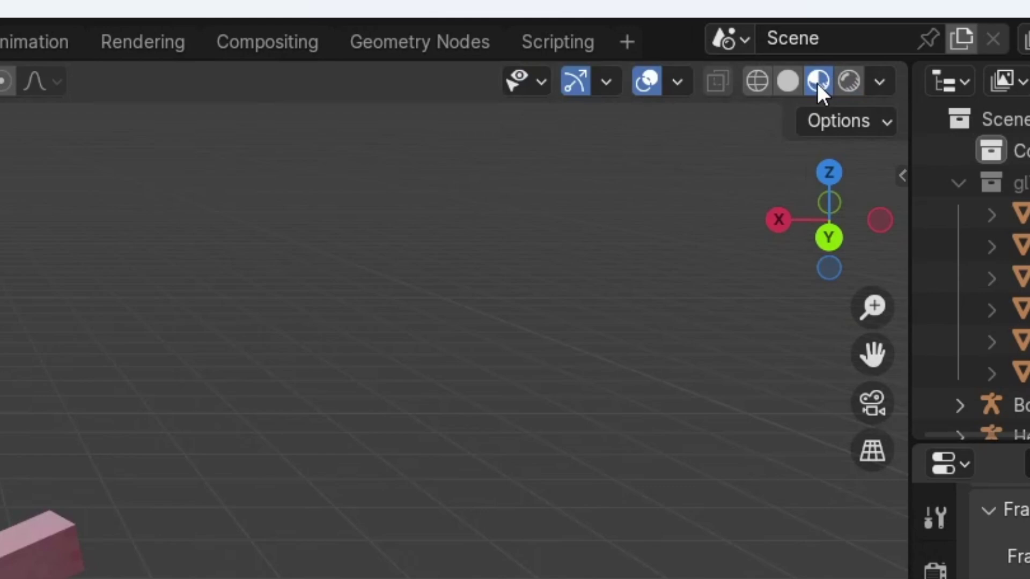
- Add an area light to the scene and scale it up uniformly to about 3 times its size
click(848, 81)
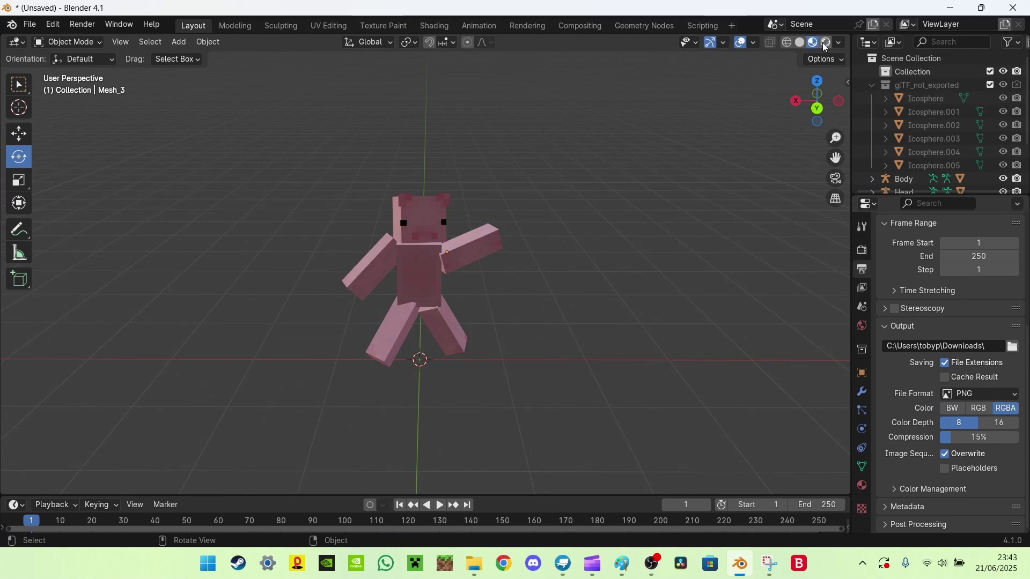
click(185, 45)
mouse_move(262, 219)
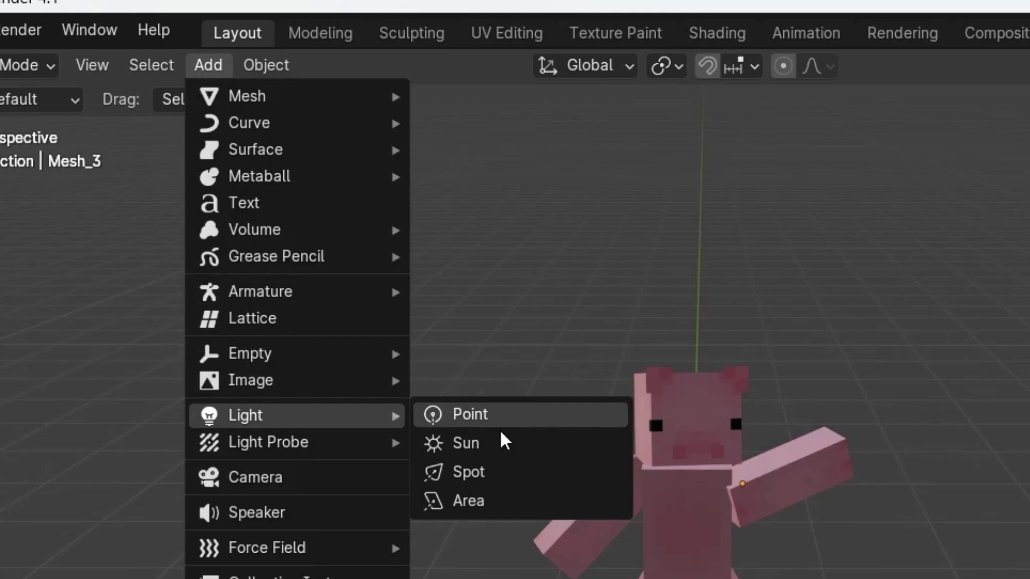
click(495, 504)
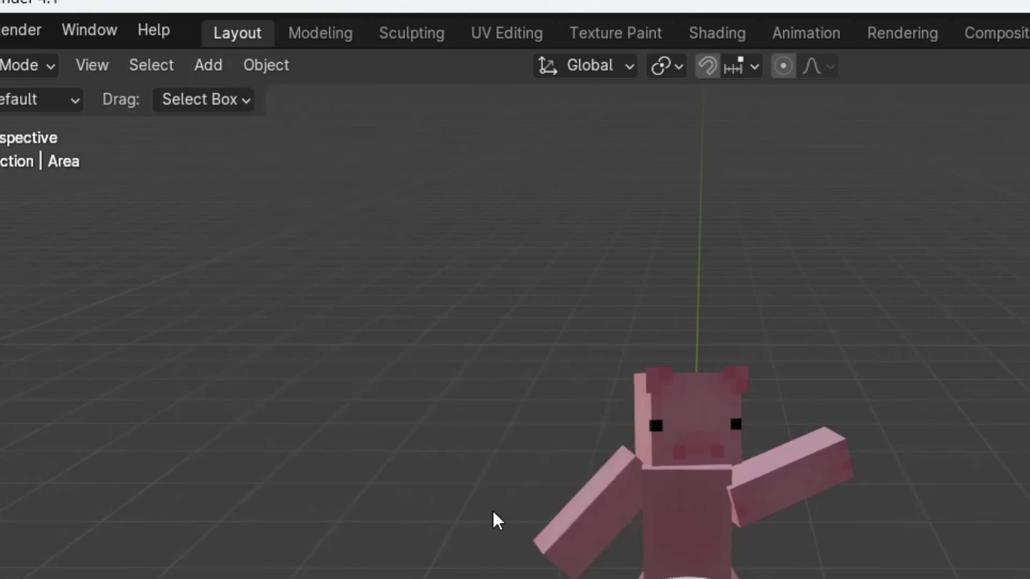
click(16, 182)
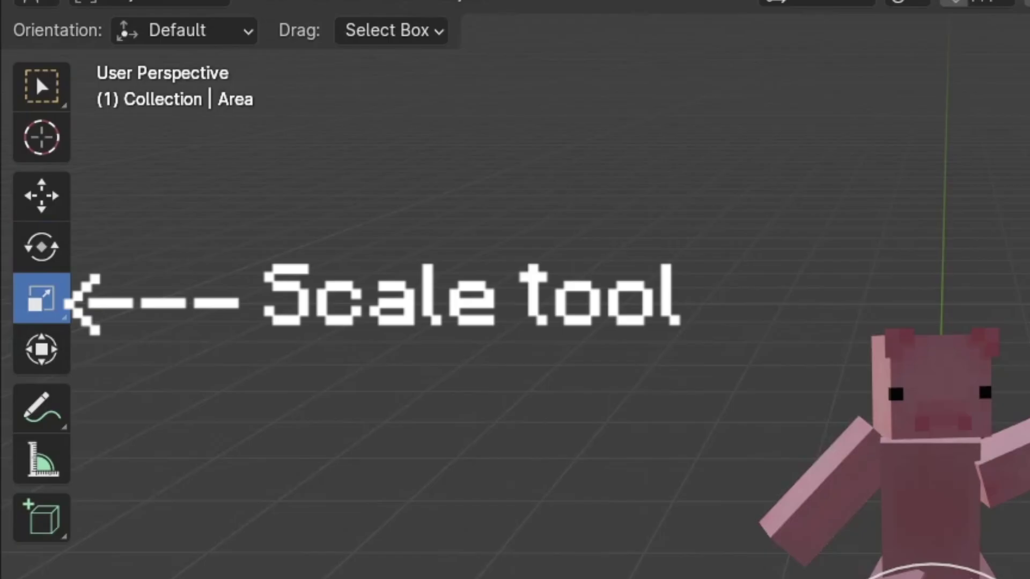
drag(389, 376, 365, 402)
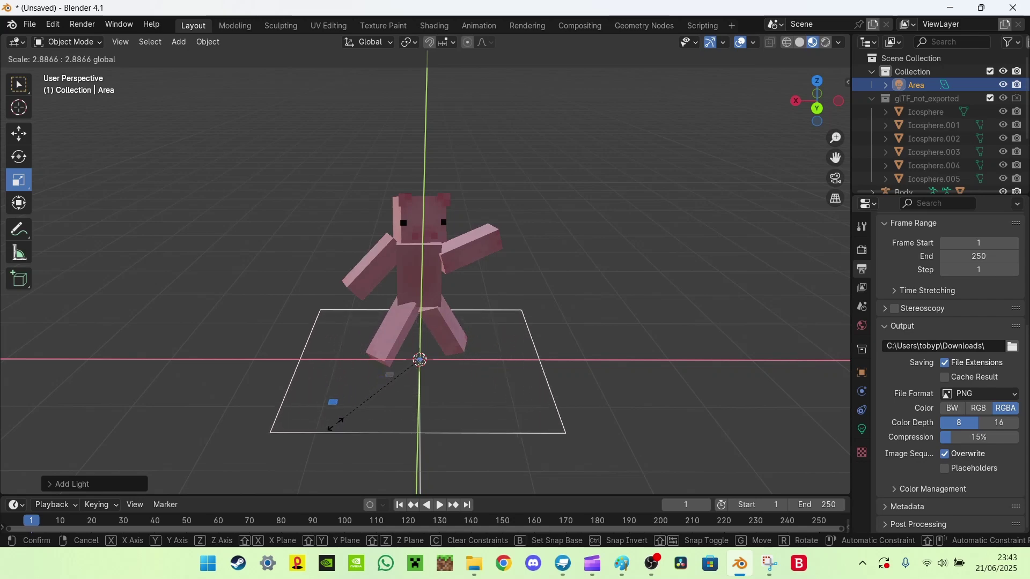
click(333, 424)
- Rotate the area light beneath the character so it shines upward, checking its direction in rendered viewport shading
click(19, 133)
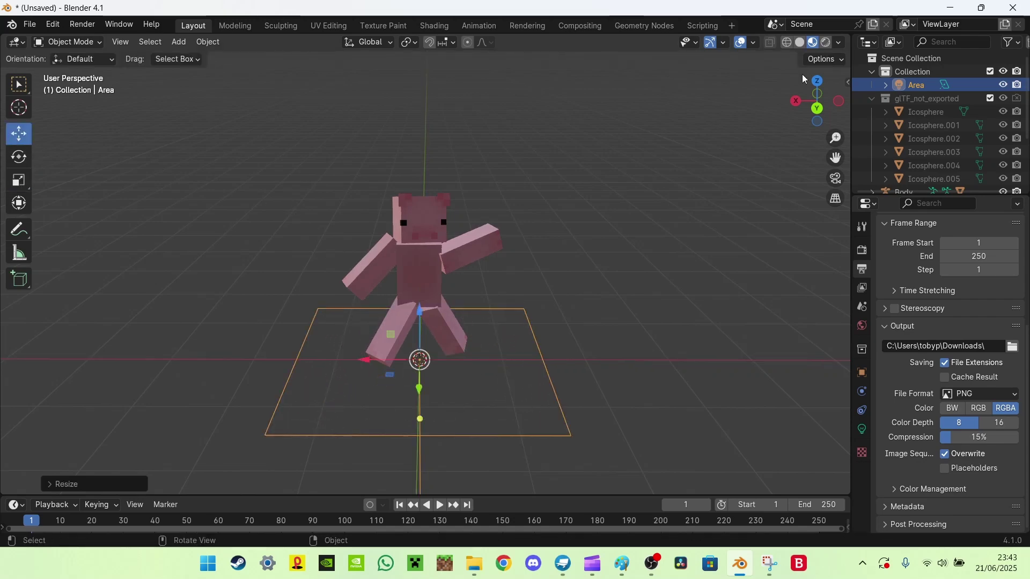
click(824, 42)
drag(816, 102, 780, 105)
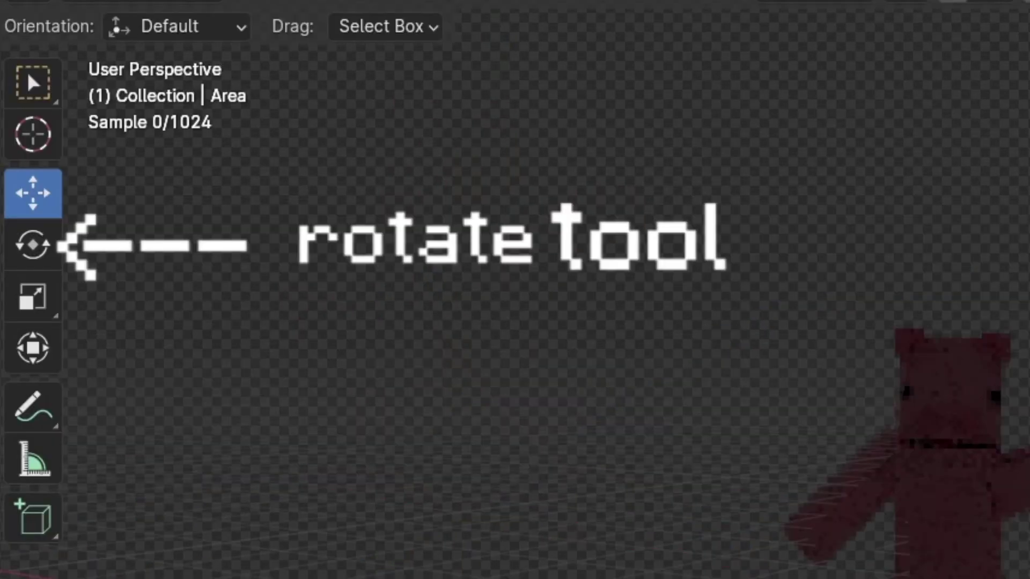
click(19, 157)
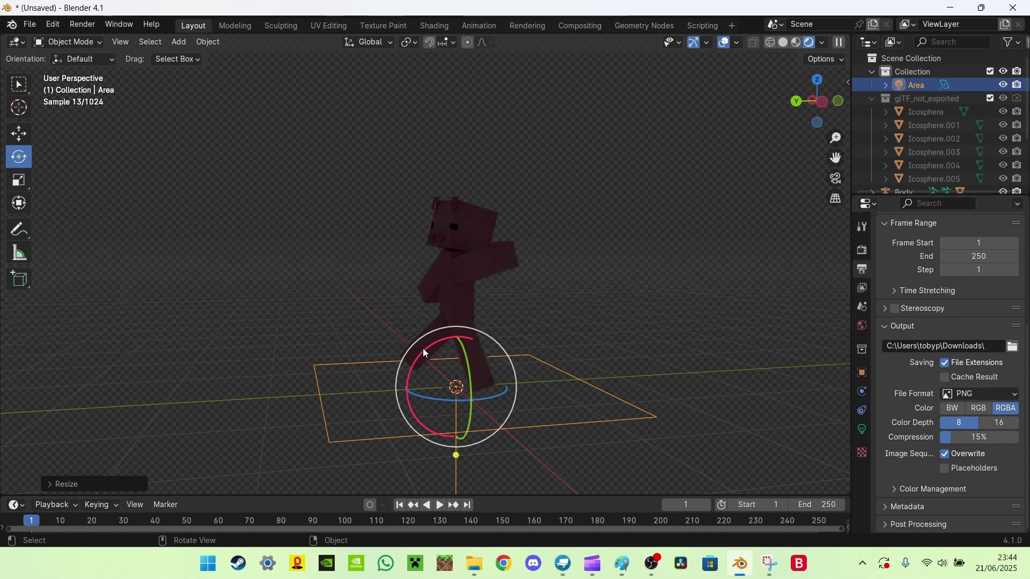
drag(424, 351, 502, 425)
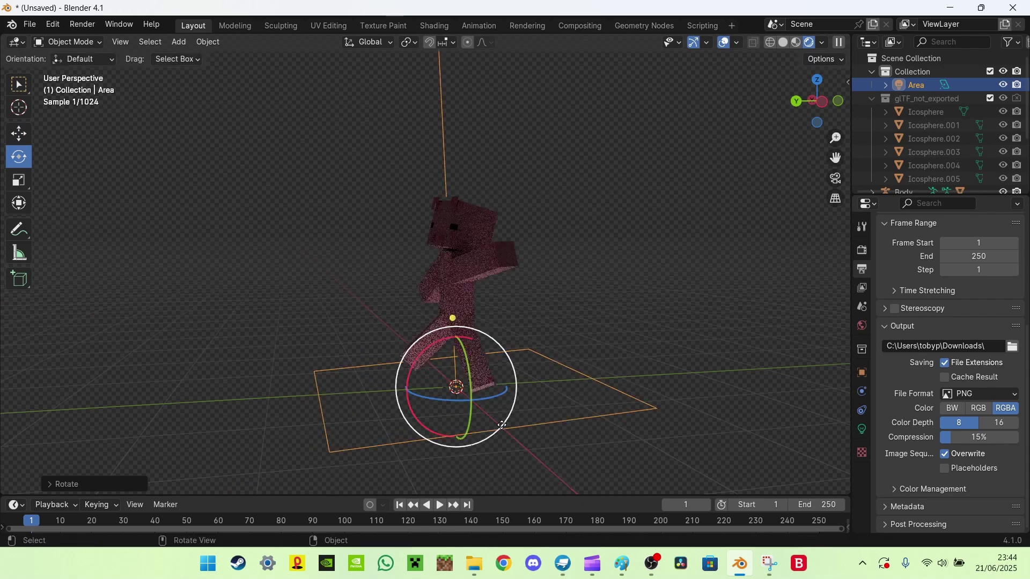
drag(802, 111, 819, 116)
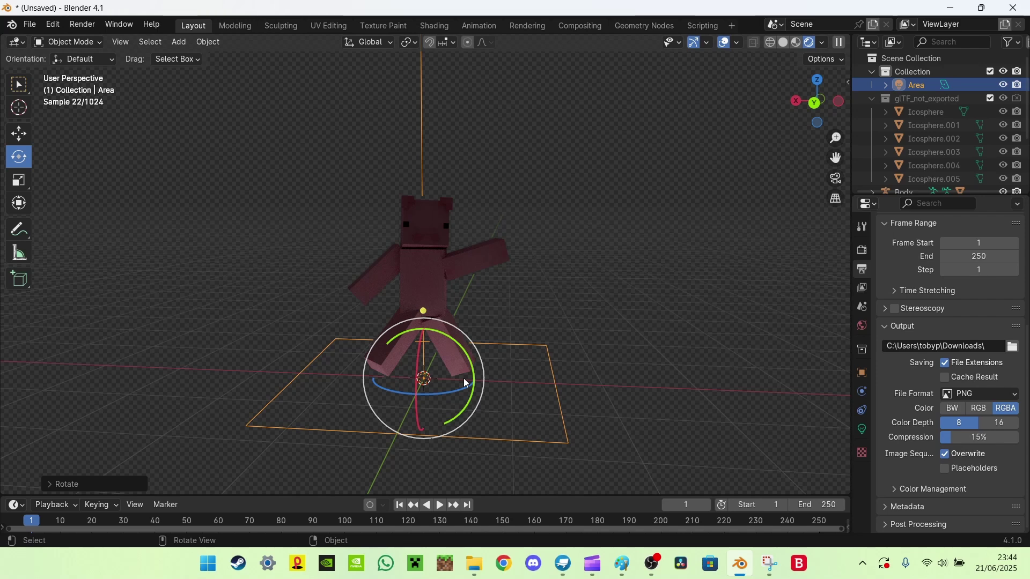
middle_drag(463, 378, 479, 445)
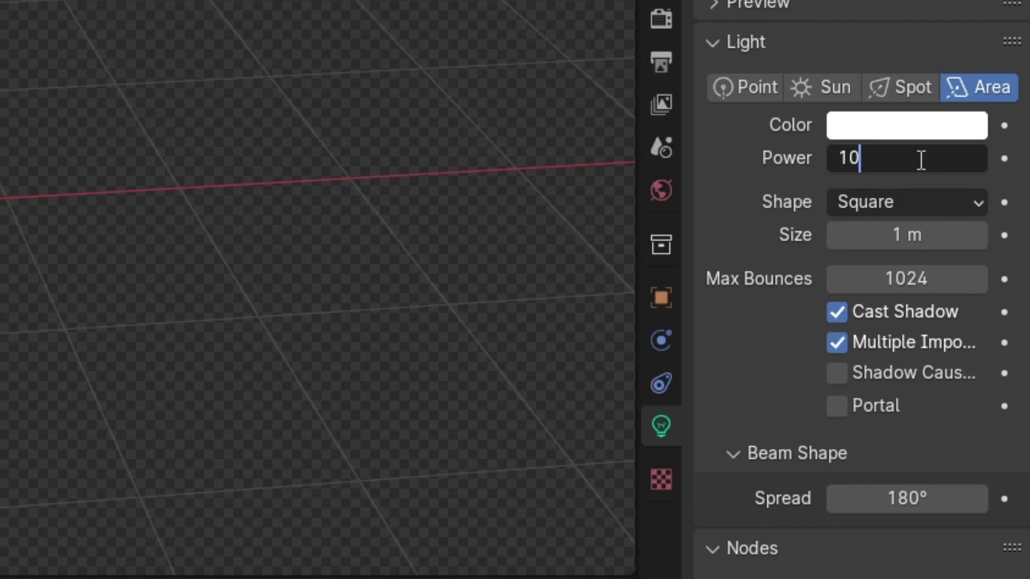
- Set the area light's power to 100 W and its color to the character's sampled pink, brightened to a value of 0.539
text(0)
key(Return)
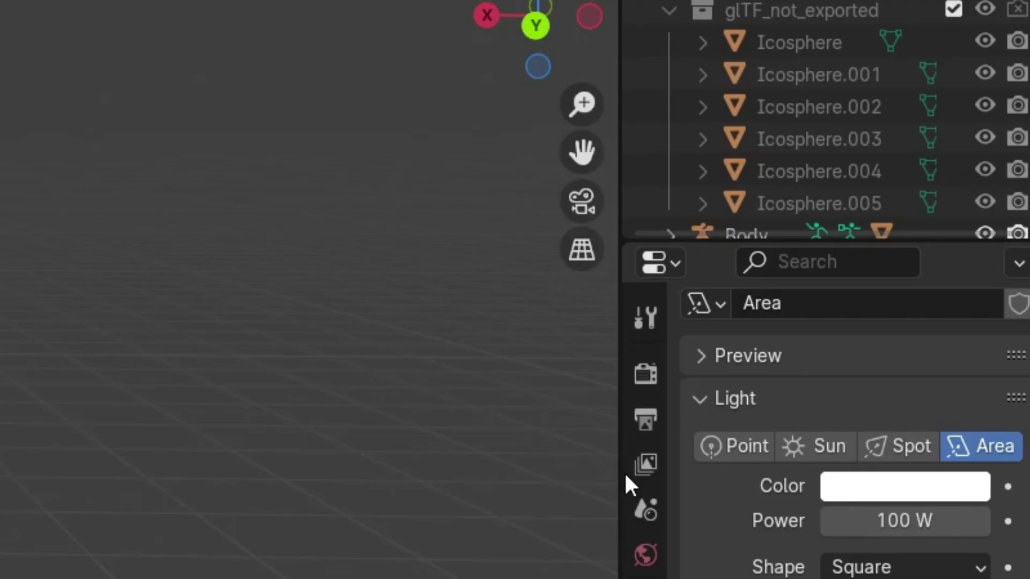
click(968, 296)
click(998, 250)
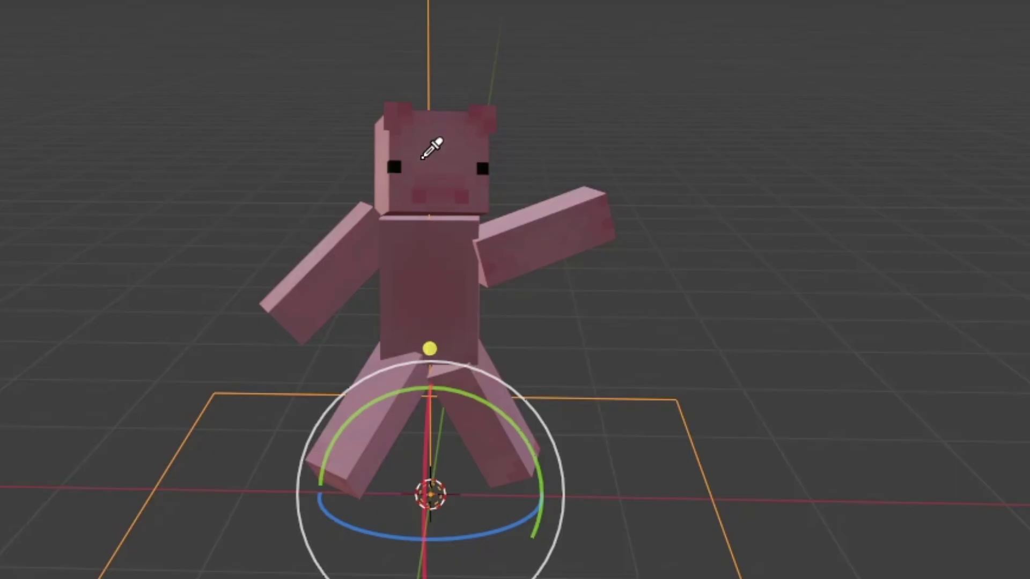
click(419, 212)
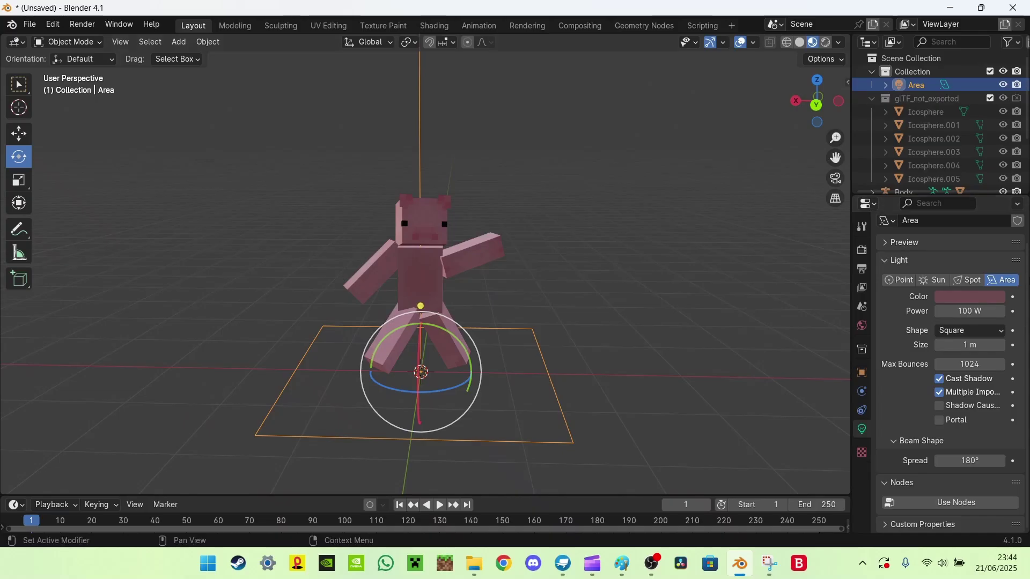
click(982, 297)
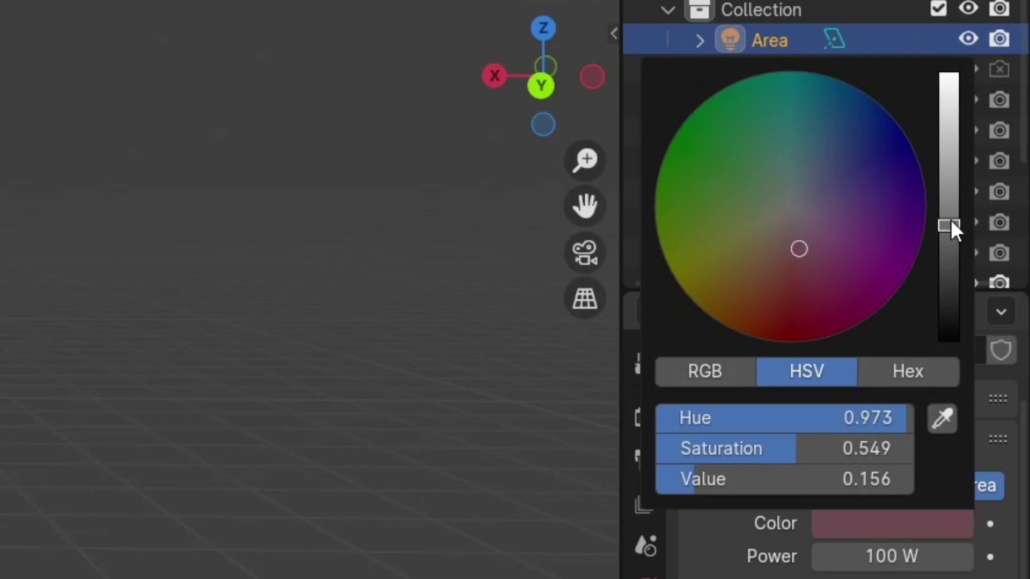
drag(951, 224, 948, 136)
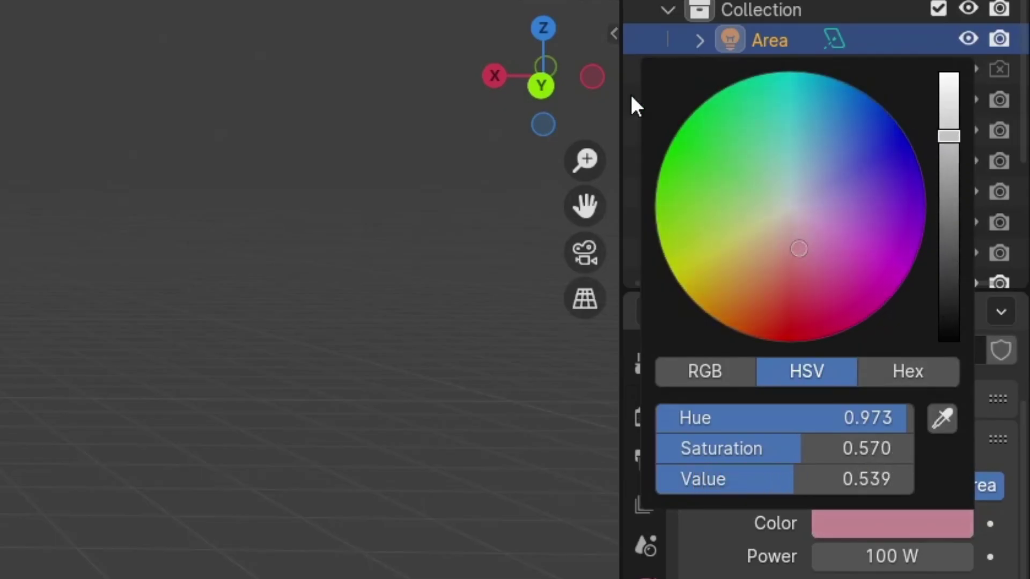
click(369, 175)
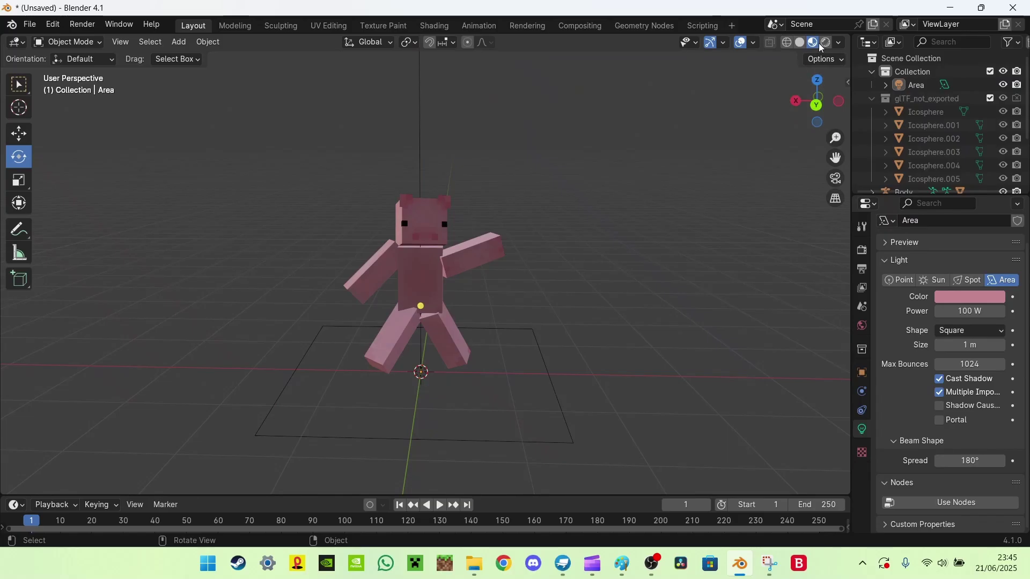
click(825, 43)
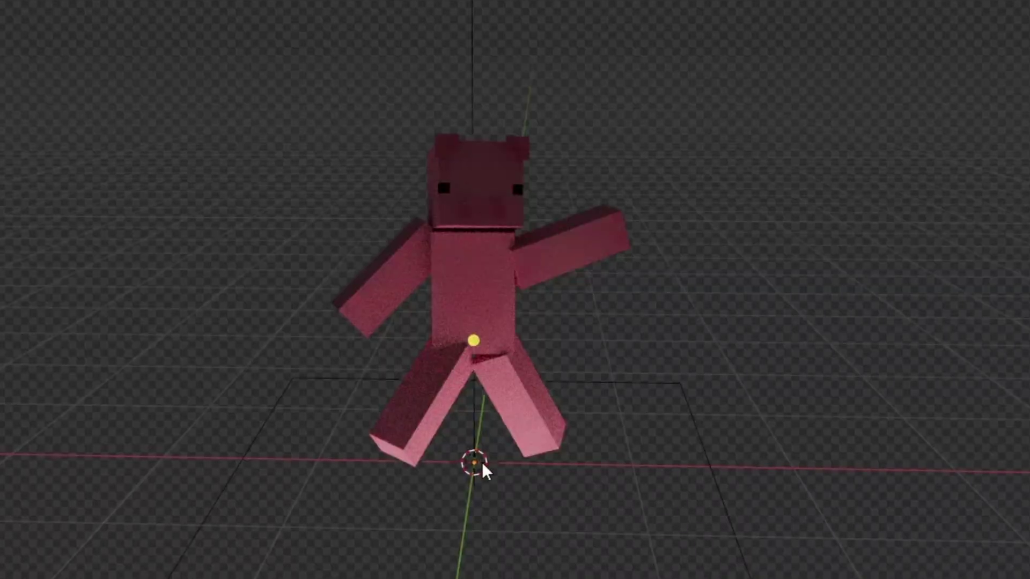
- Duplicate the pink area light, keeping the copy at the original's position
click(423, 373)
key(shift+space)
key(g)
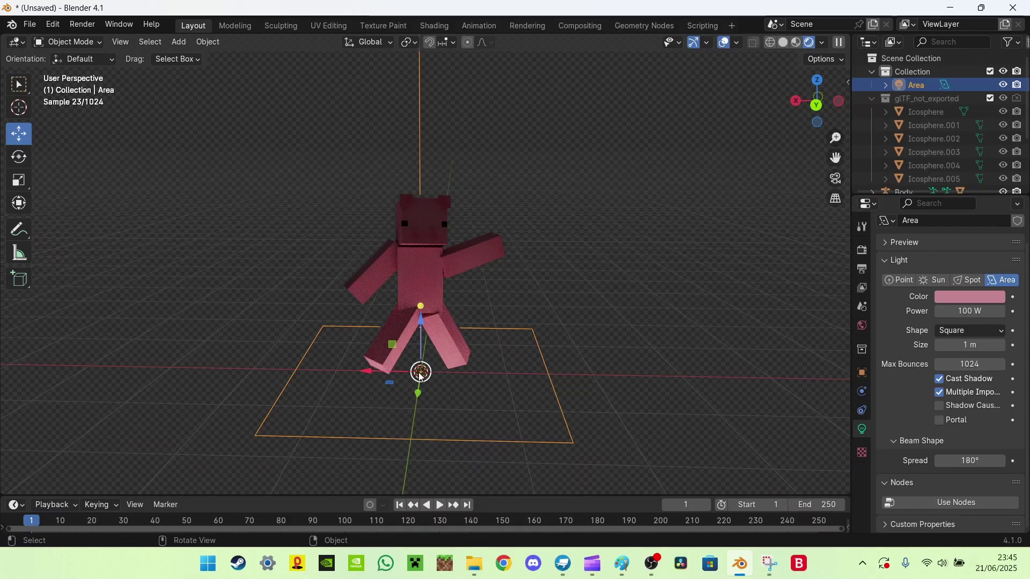
right_click(471, 476)
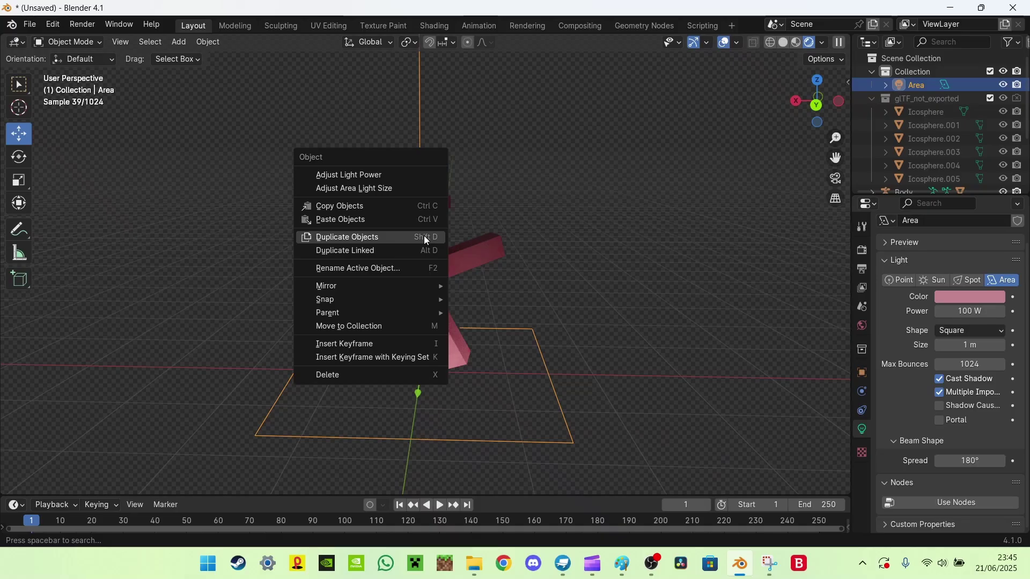
click(425, 237)
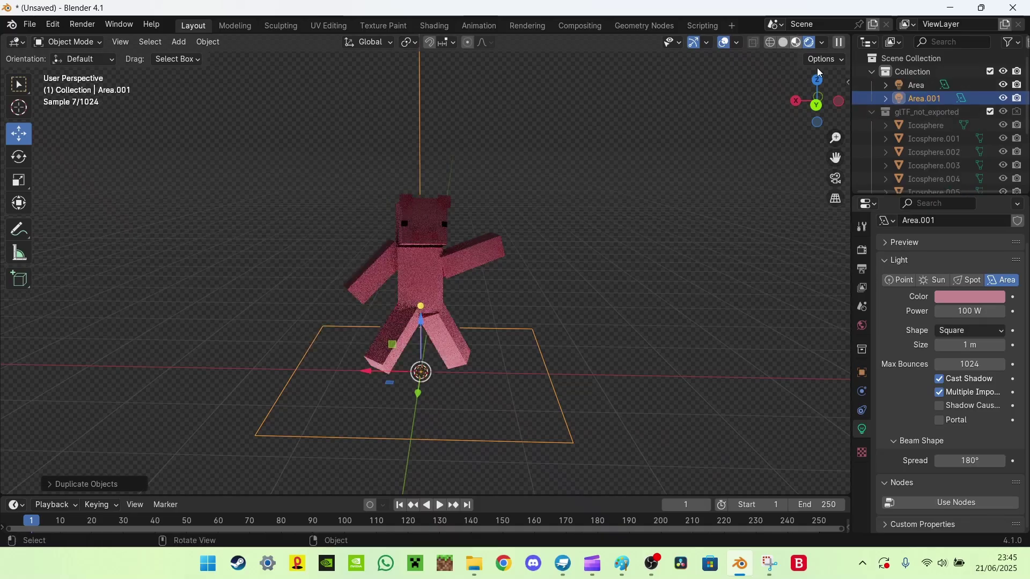
- Rotate the duplicated light around the X axis until it stands nearly upright and shines toward the character's front
drag(823, 119, 798, 119)
scroll(822, 119, down, 3)
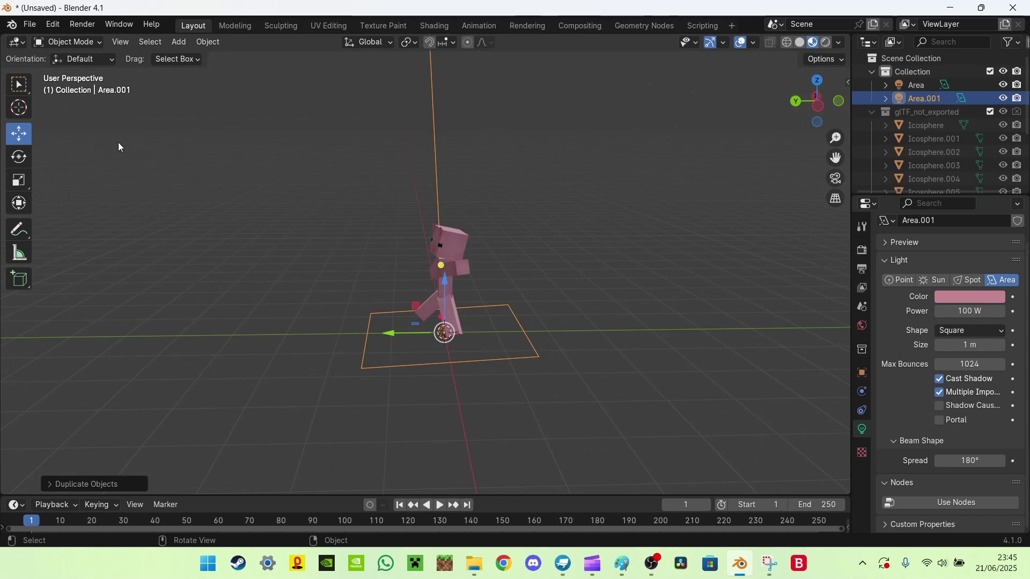
click(18, 154)
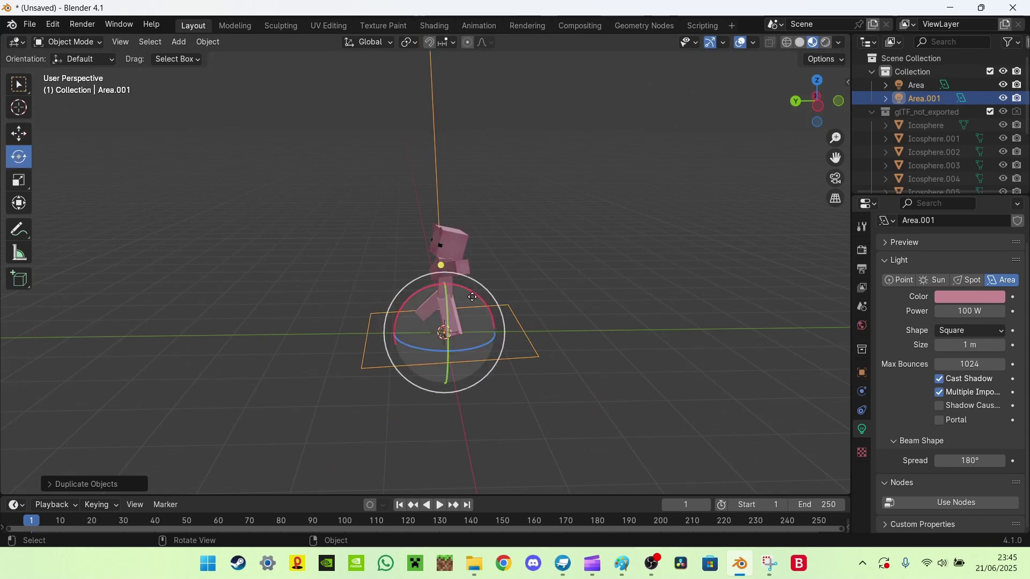
drag(473, 294, 493, 361)
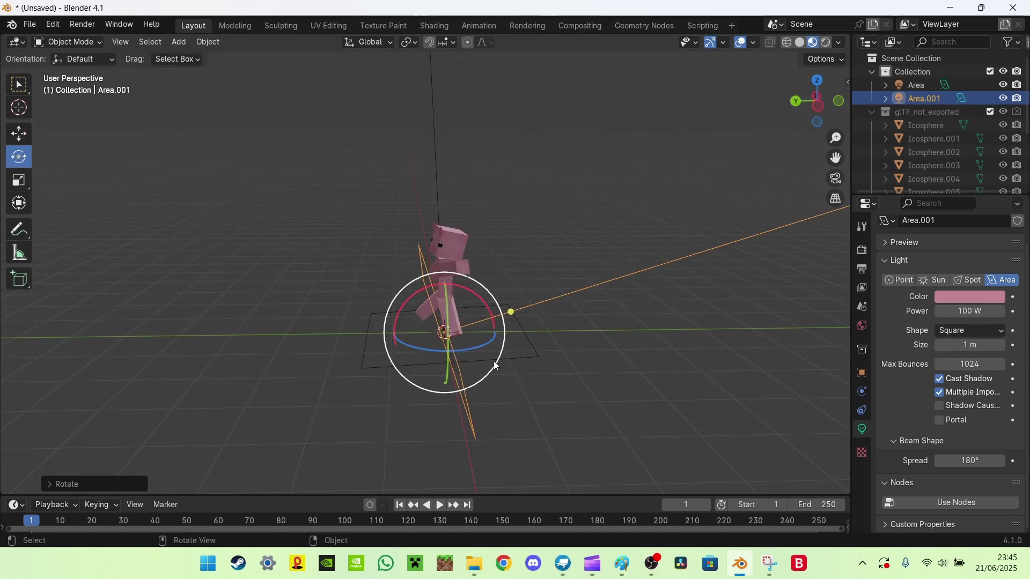
- Move the duplicated light forward and up in front of the character, and briefly check the lighting in rendered viewport shading
key(shift+space)
key(g)
drag(416, 306, 314, 267)
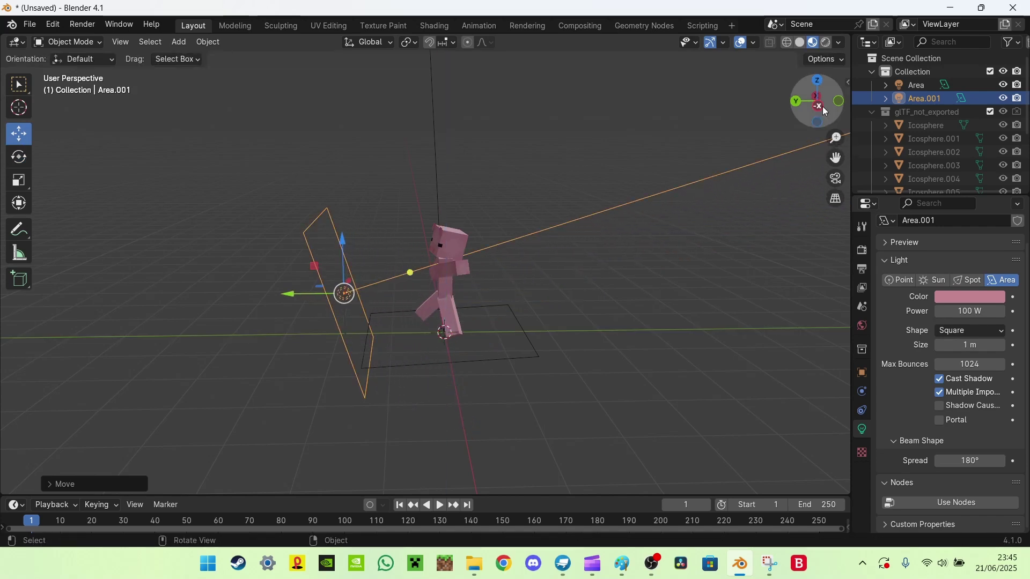
drag(824, 110, 772, 113)
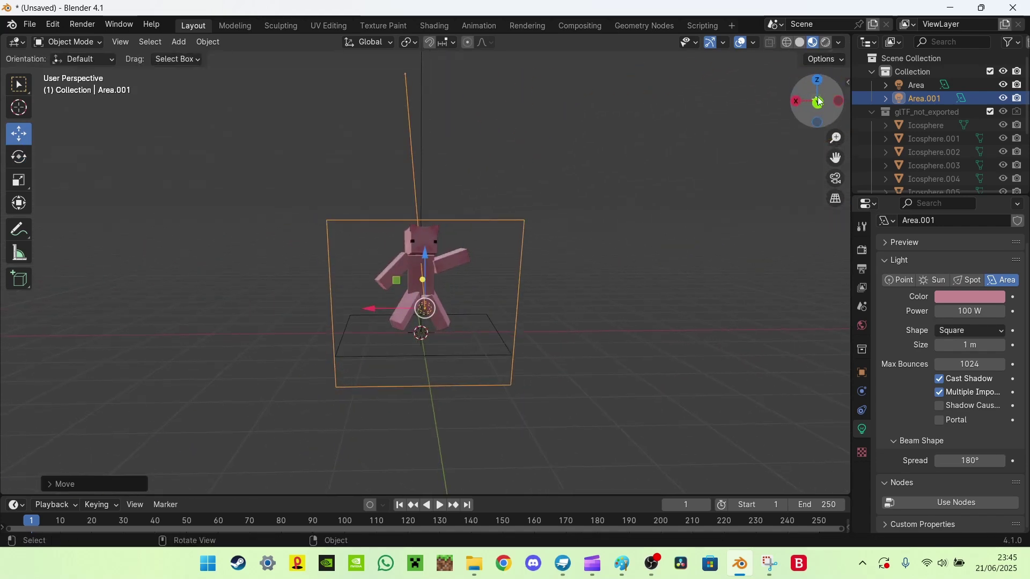
click(826, 42)
scroll(708, 122, up, 1)
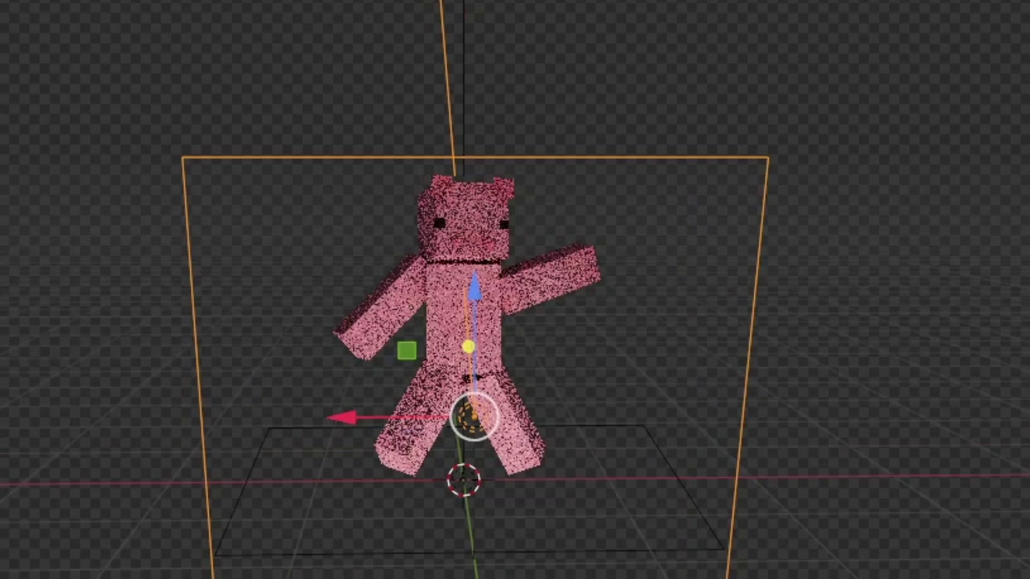
click(796, 43)
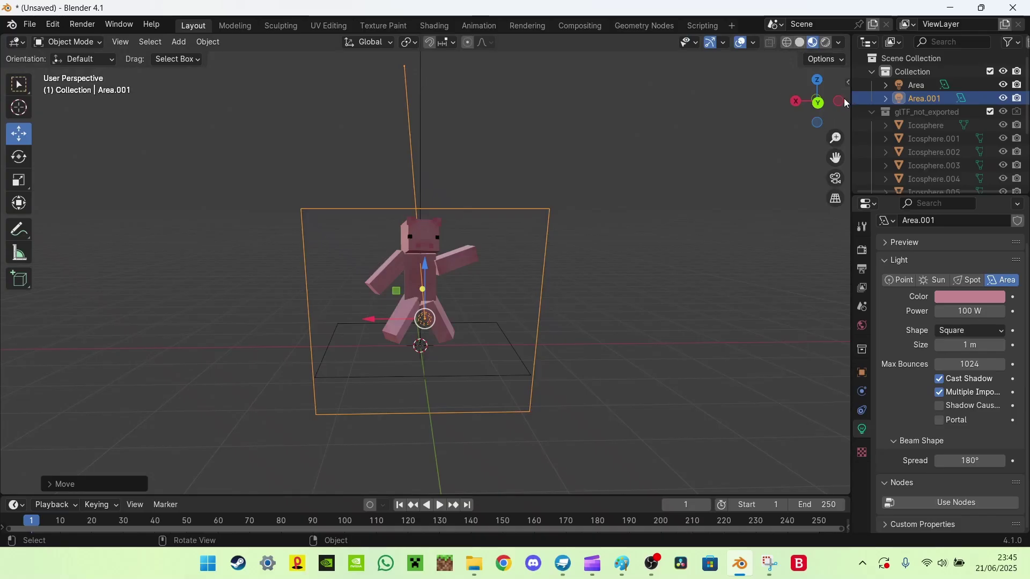
- Brighten the front light's pink color to a value of 0.644
drag(844, 98, 716, 103)
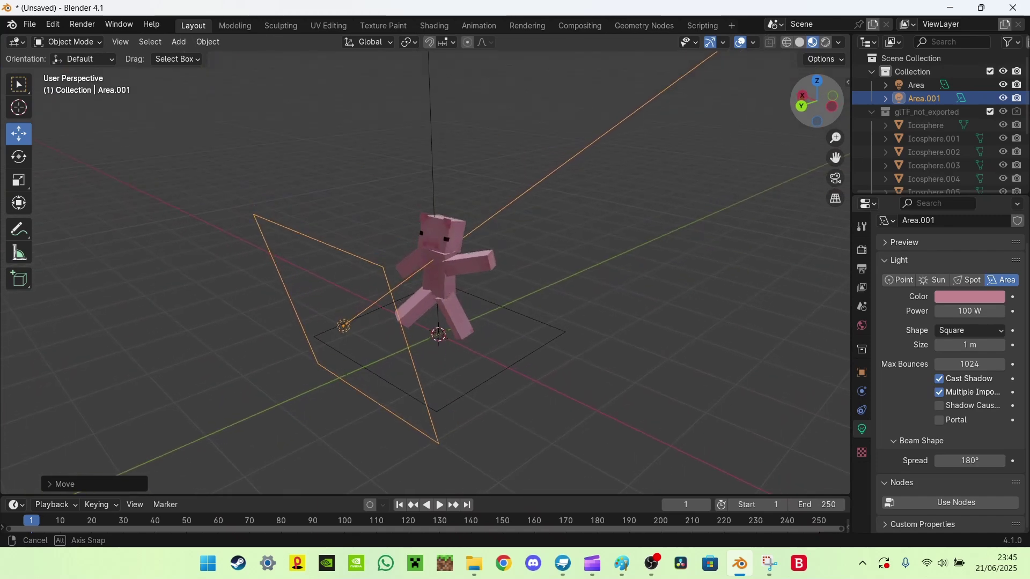
drag(882, 103, 818, 102)
click(969, 298)
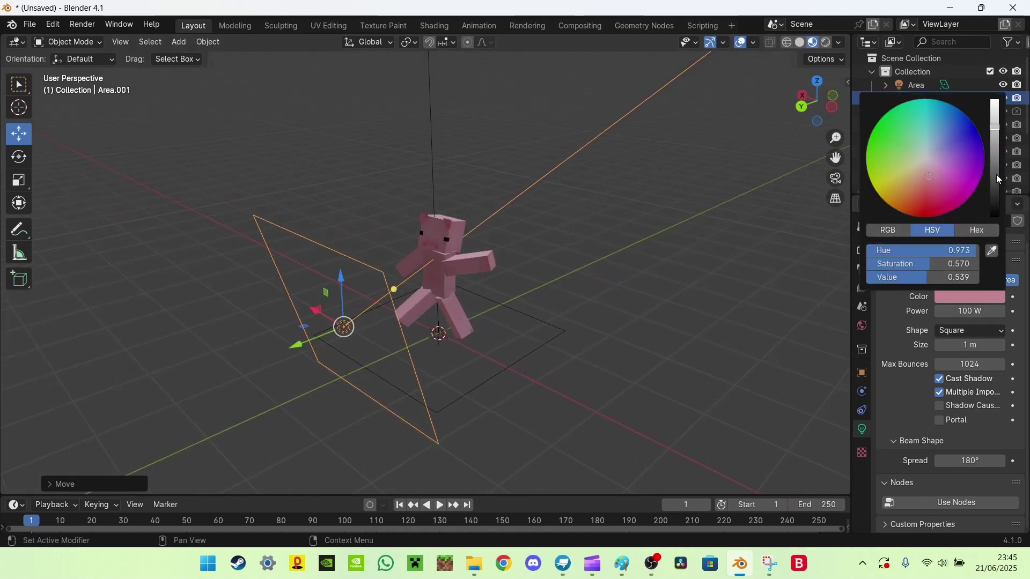
drag(994, 127, 973, 160)
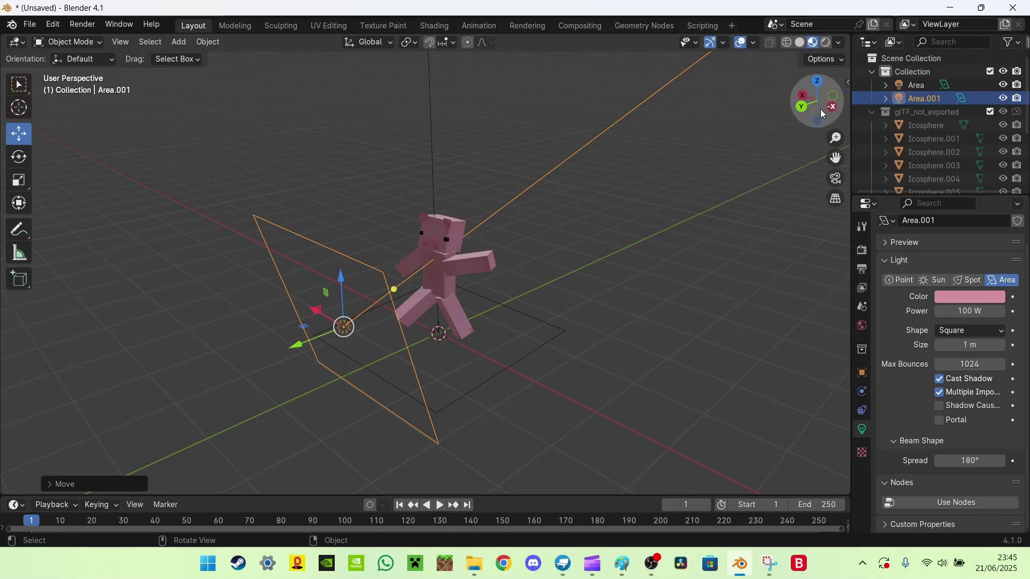
- Examine the character's front lighting in rendered viewport shading and return to Material Preview
drag(822, 113, 853, 108)
drag(724, 103, 713, 101)
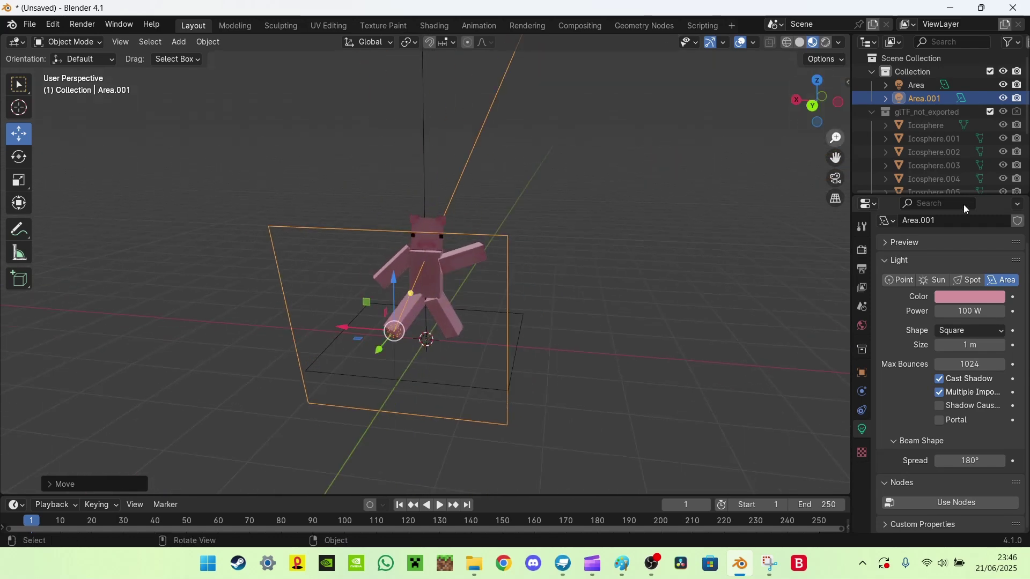
scroll(648, 282, up, 2)
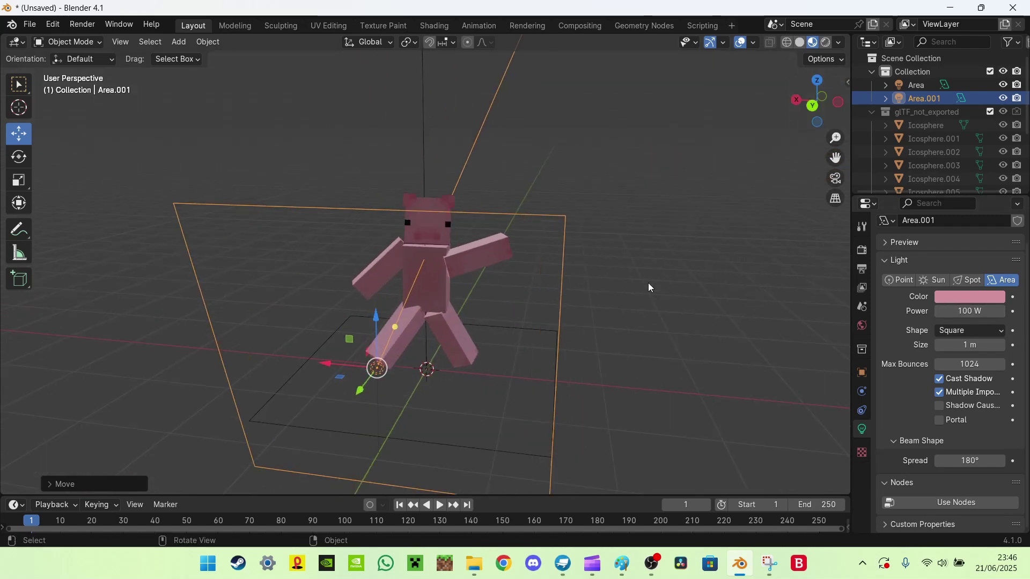
click(837, 42)
click(827, 44)
click(827, 44)
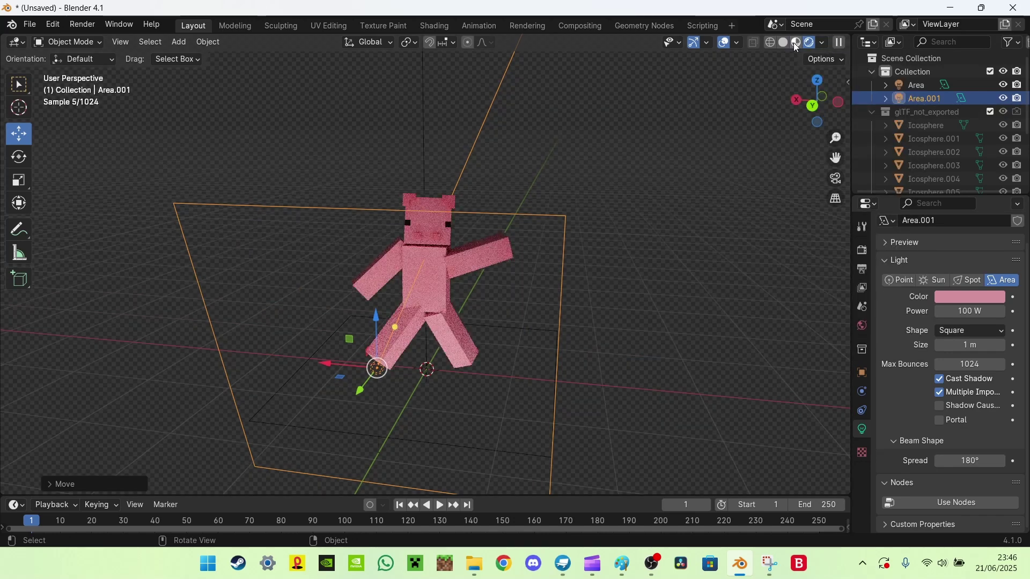
click(796, 43)
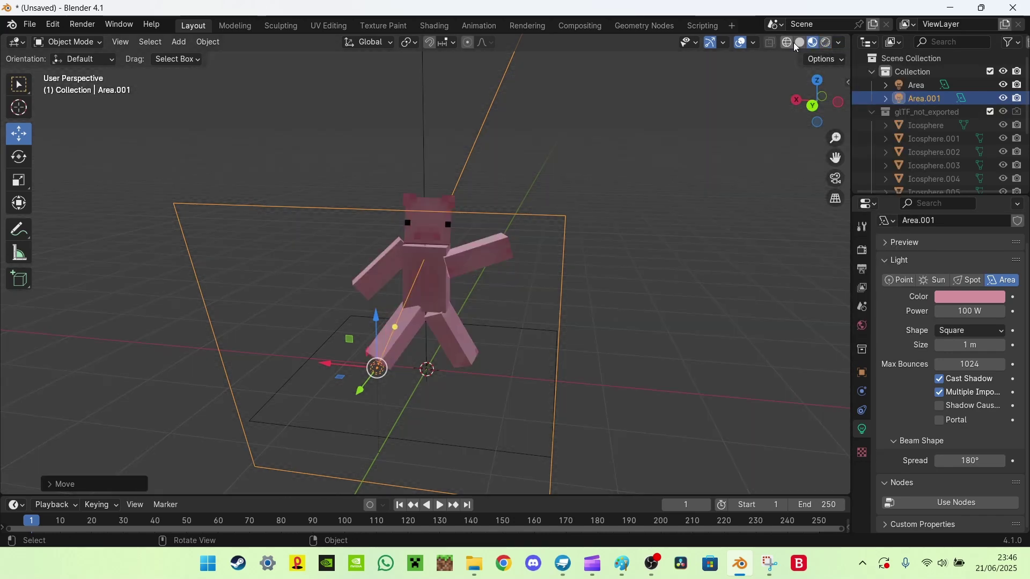
- Duplicate the area light in front of the character and leave the copy in its original position
drag(819, 117, 809, 121)
scroll(683, 138, down, 3)
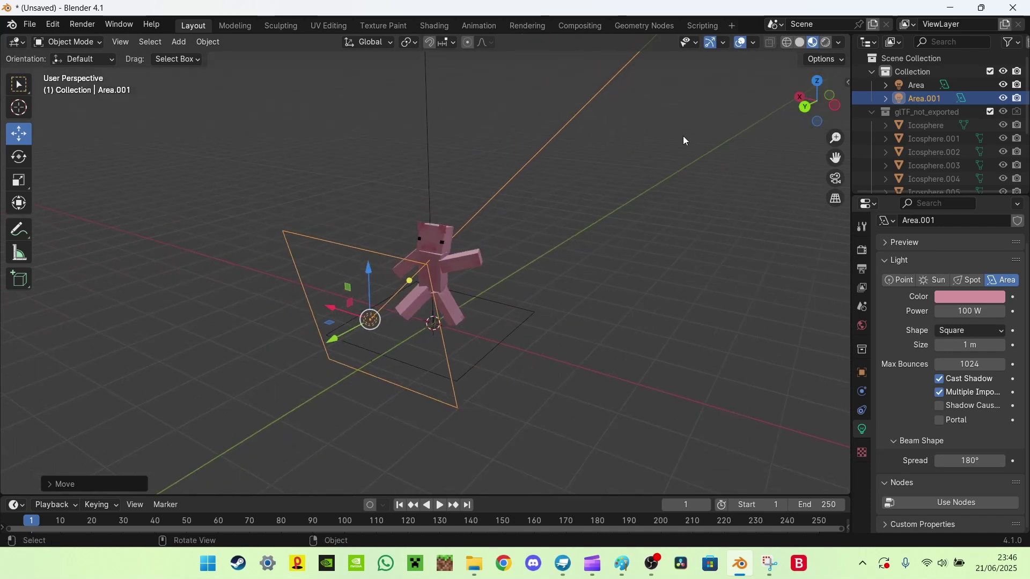
right_click(373, 325)
click(371, 320)
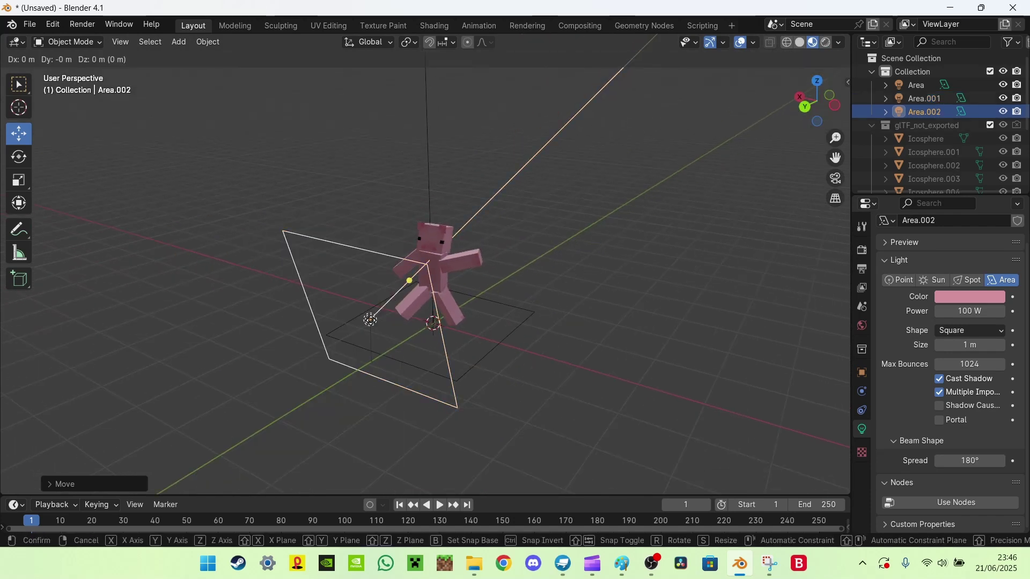
key(Escape)
- Rotate and move the duplicated light so it stands upright beside the character, shining at its side, and check the lighting in rendered viewport shading
click(24, 158)
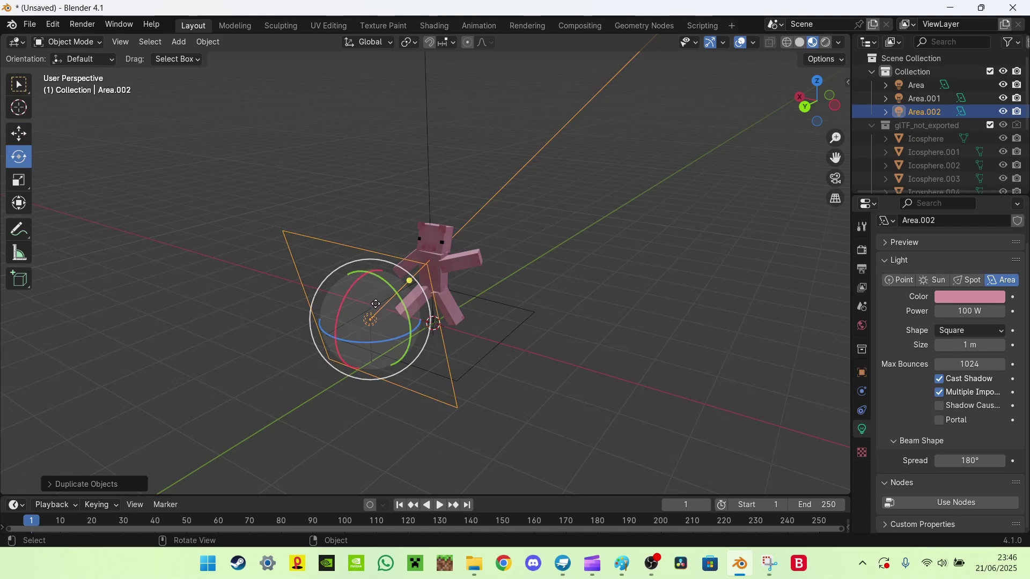
drag(376, 319, 79, 111)
click(19, 133)
drag(365, 274, 366, 184)
drag(336, 223, 400, 237)
mouse_move(816, 101)
mouse_down()
mouse_move(730, 102)
mouse_move(895, 111)
mouse_up()
click(824, 42)
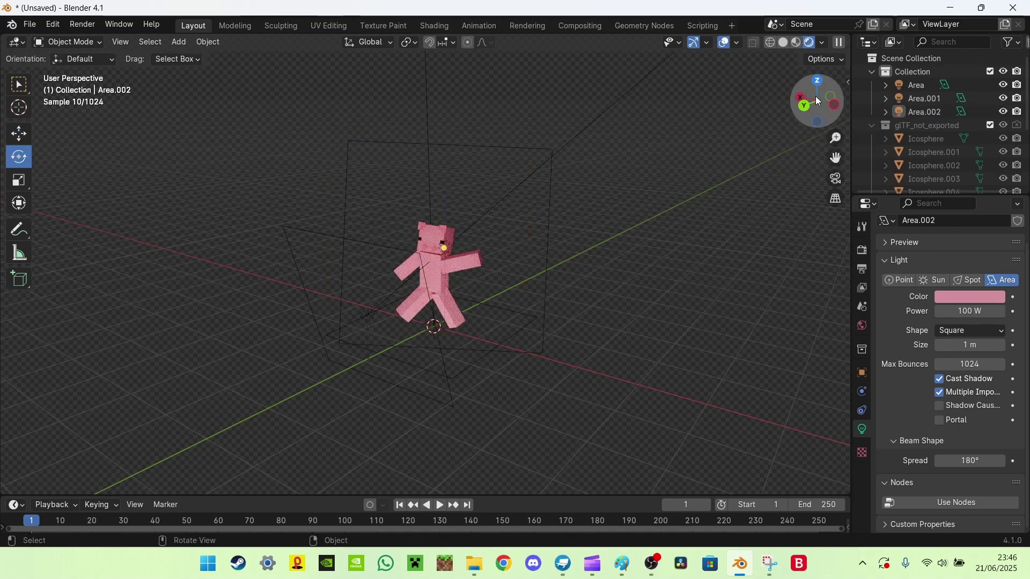
drag(817, 100, 729, 146)
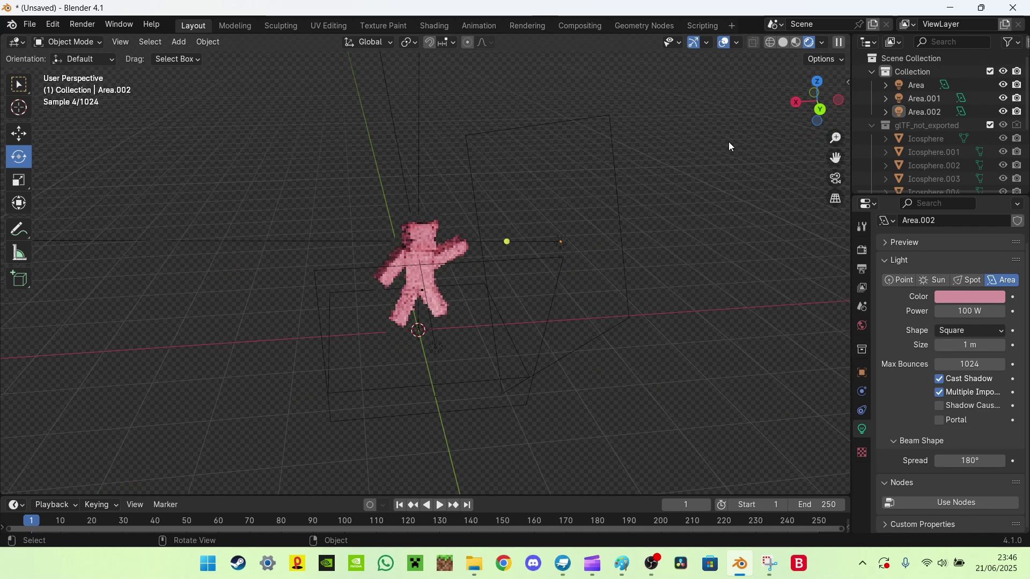
scroll(730, 146, up, 1)
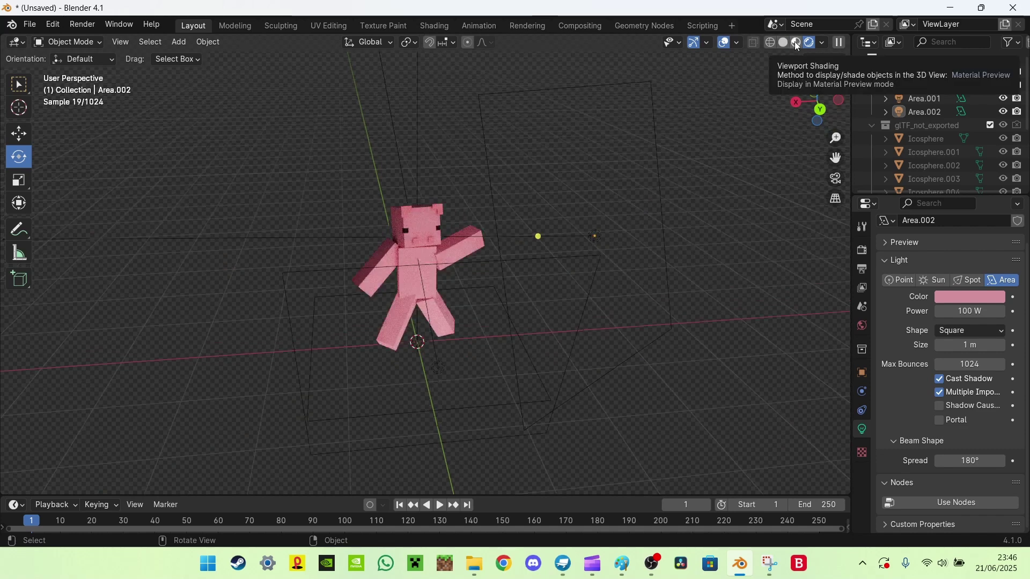
click(796, 42)
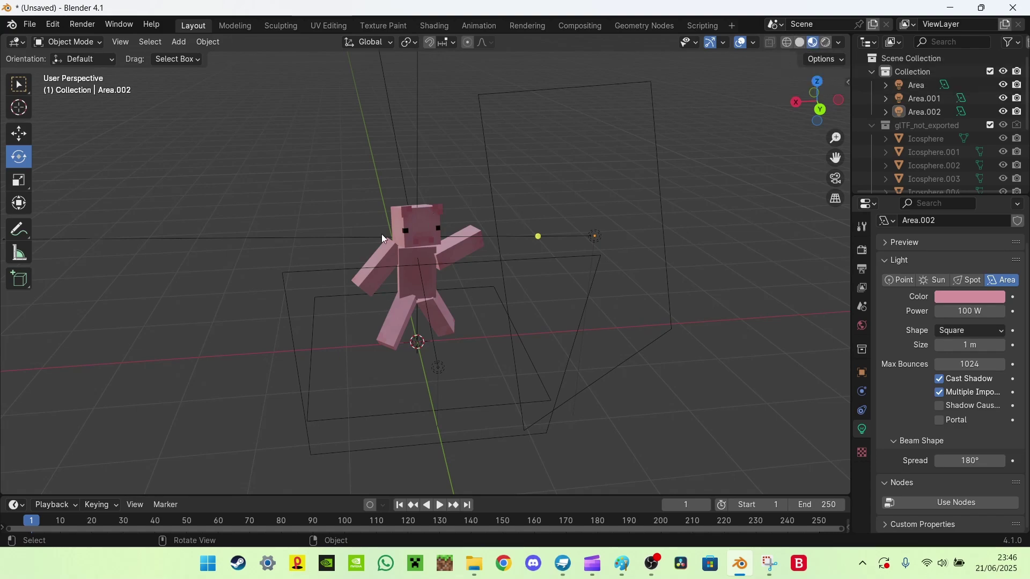
- Add a camera to the scene and switch the viewport to the camera view
drag(819, 108, 1019, 122)
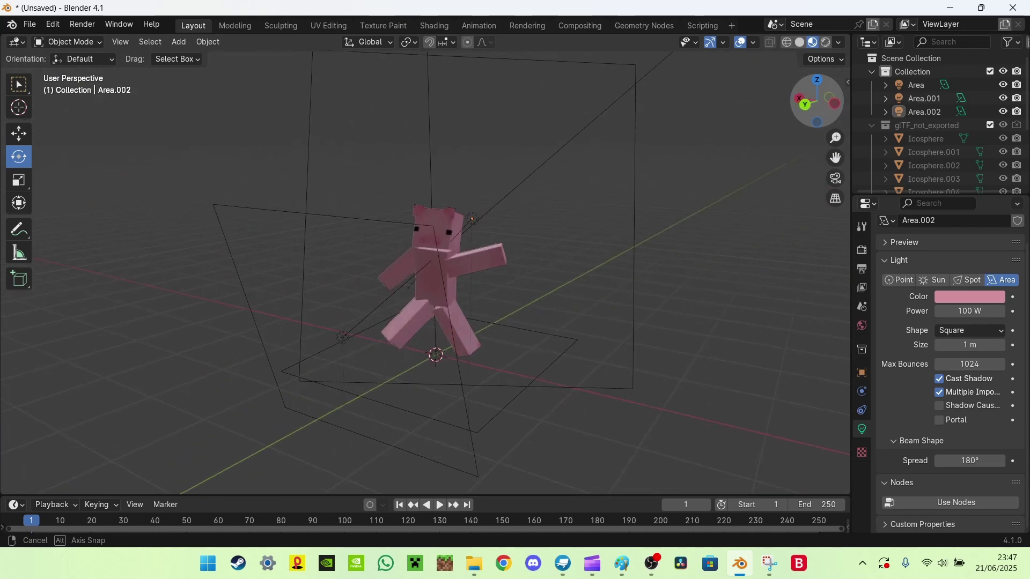
drag(707, 112, 820, 110)
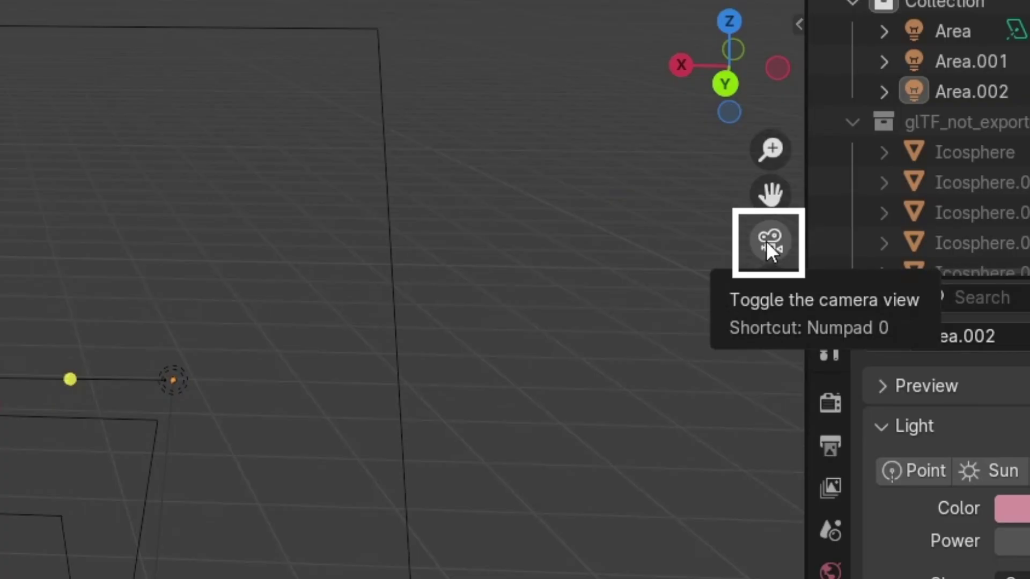
click(835, 178)
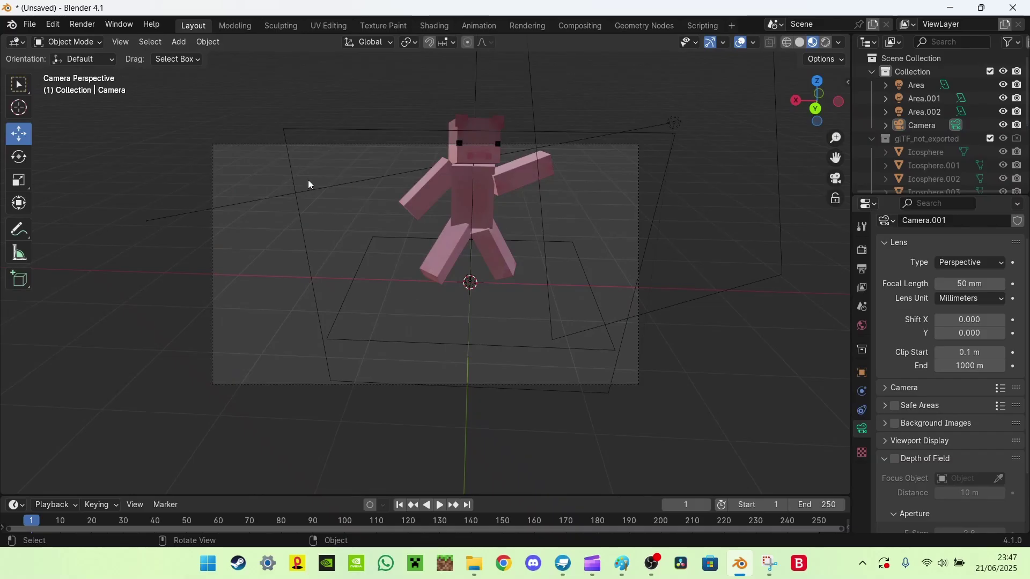
- Use Walk Navigation to move the camera closer and higher, framing the character's head, arms and upper body from slightly above
click(122, 41)
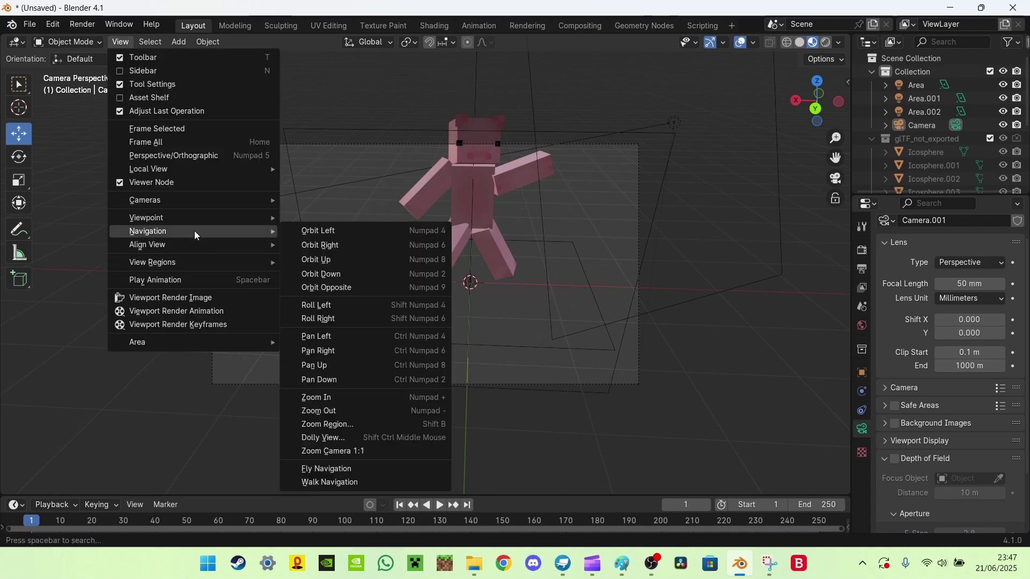
click(127, 42)
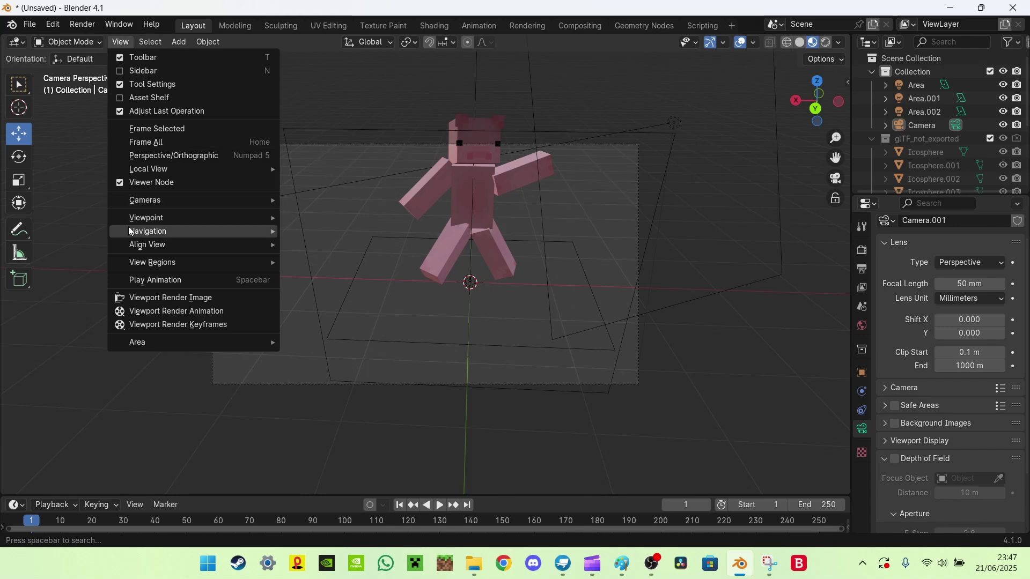
mouse_move(161, 231)
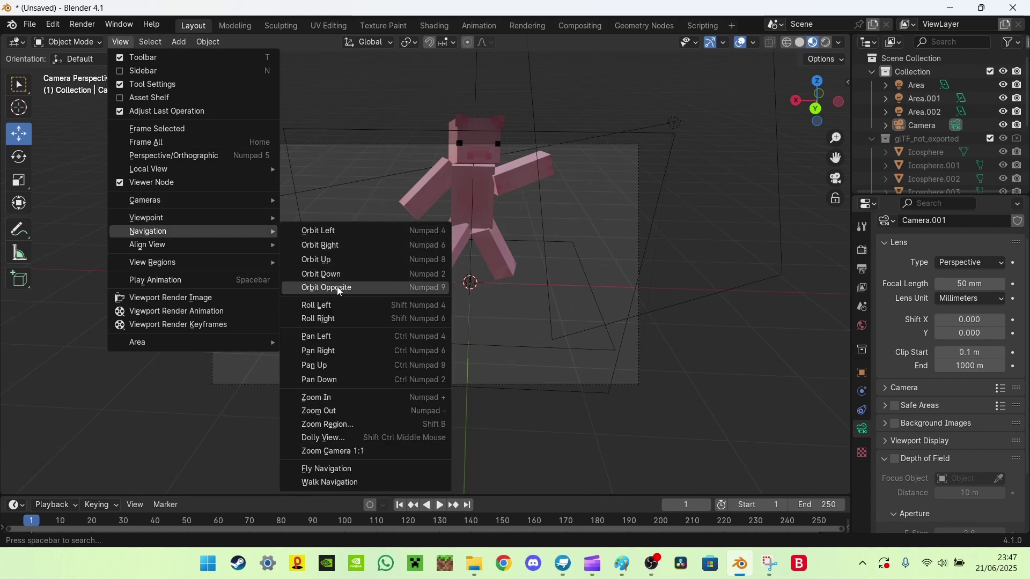
click(324, 482)
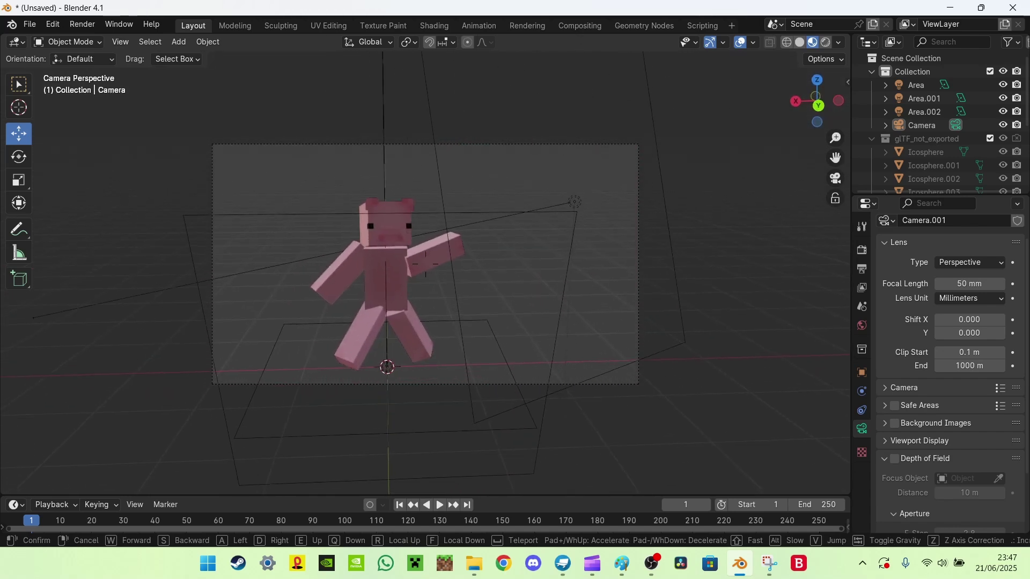
key(w)
key(w)
key(d)
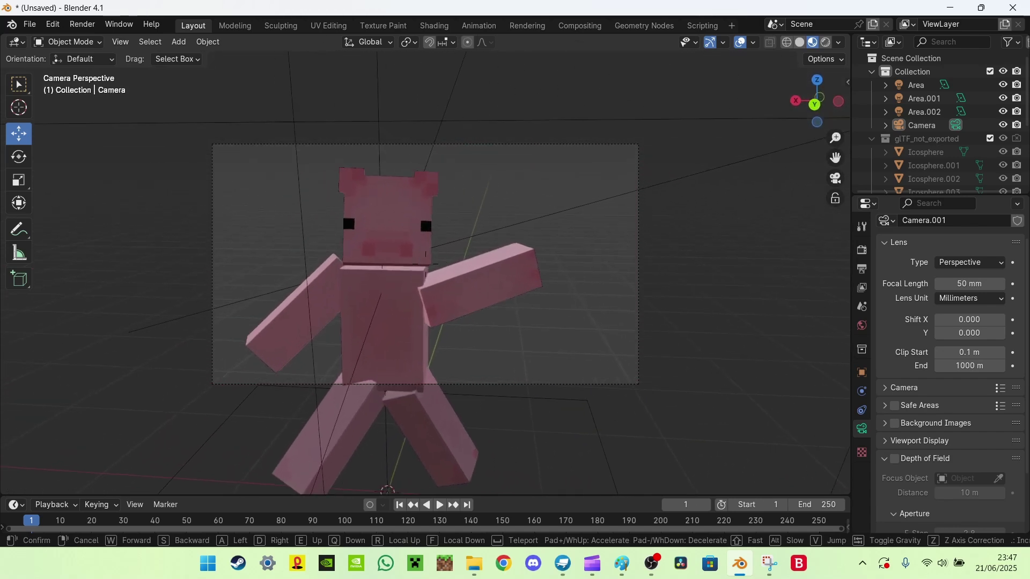
key(e)
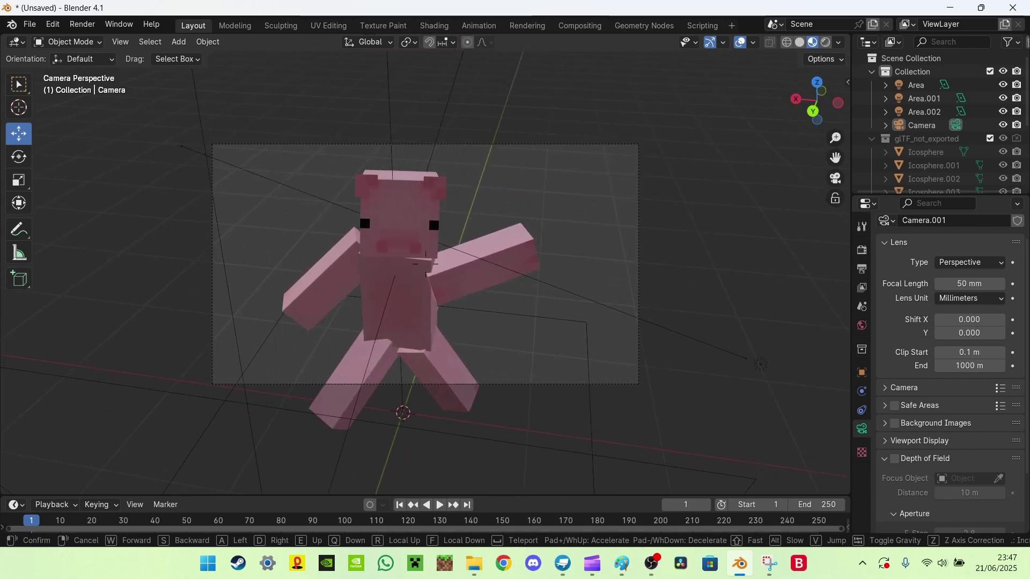
click(324, 473)
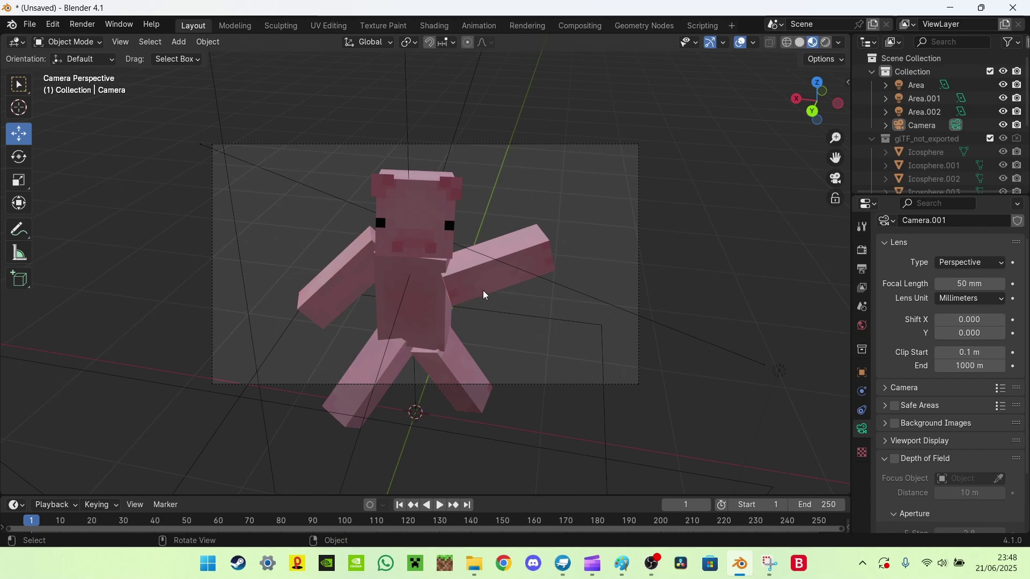
- Preview the shot in rendered shading, try a render of the camera view, and close the render
click(826, 41)
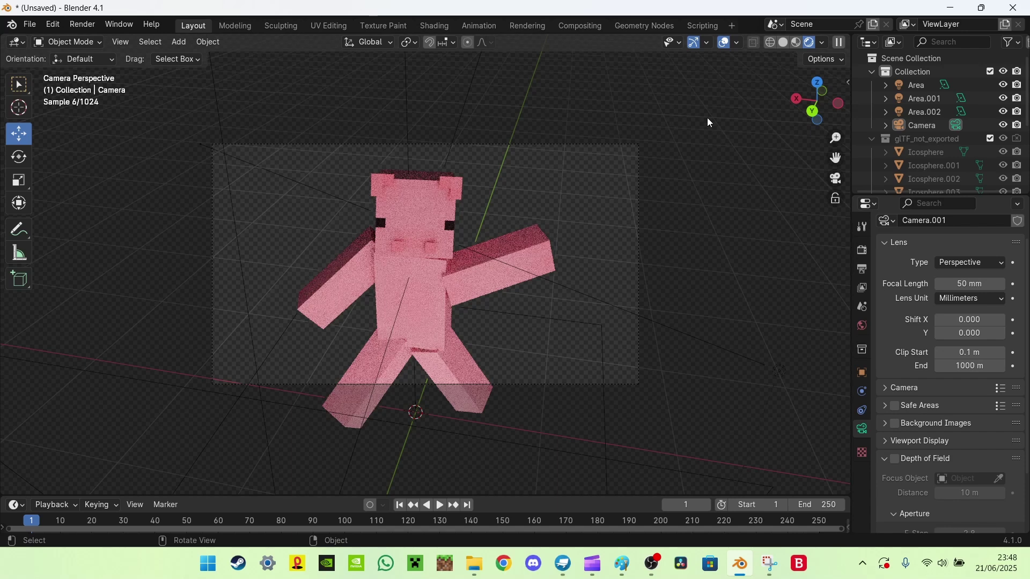
click(82, 24)
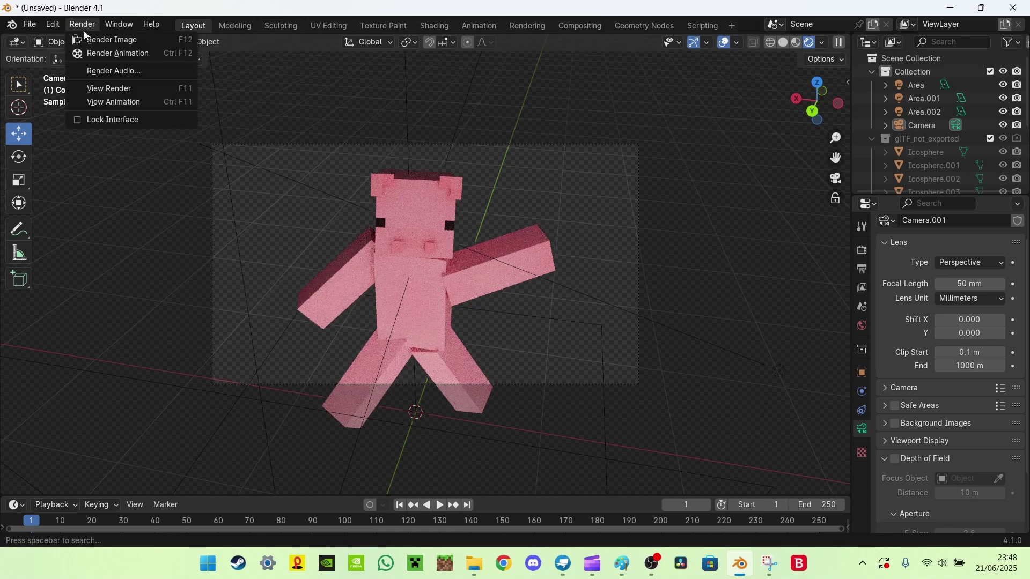
click(172, 74)
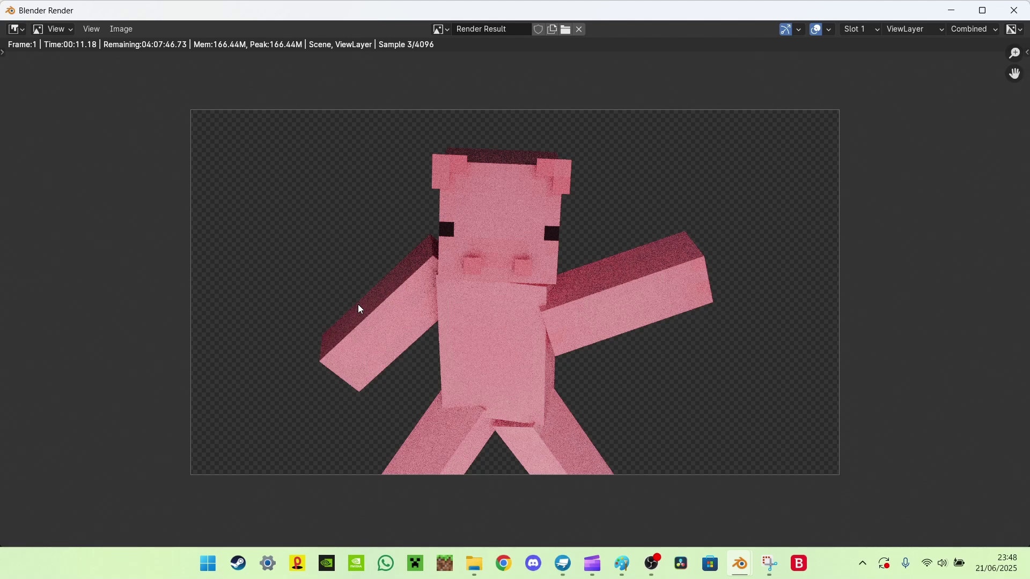
key(F12)
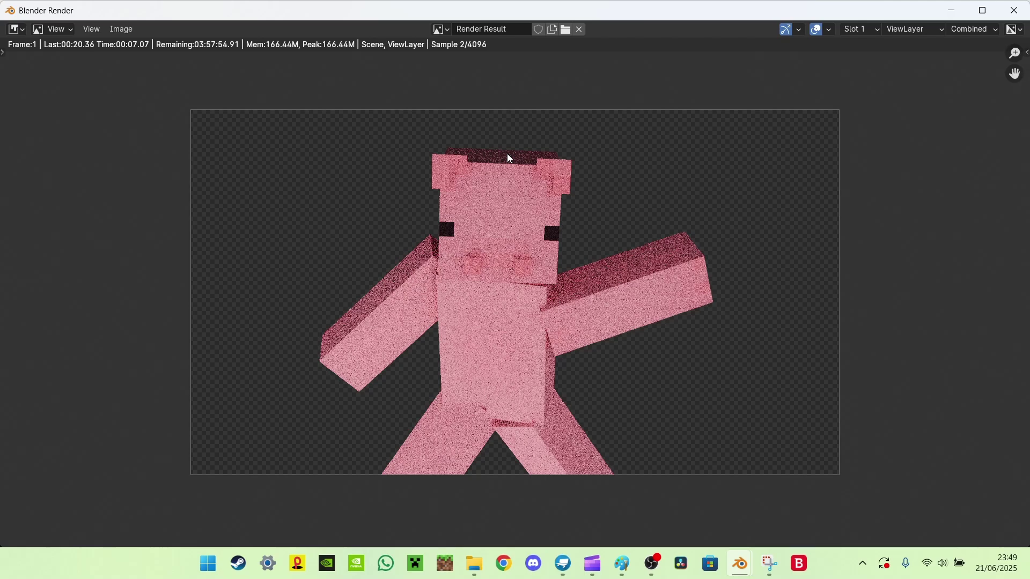
key(Escape)
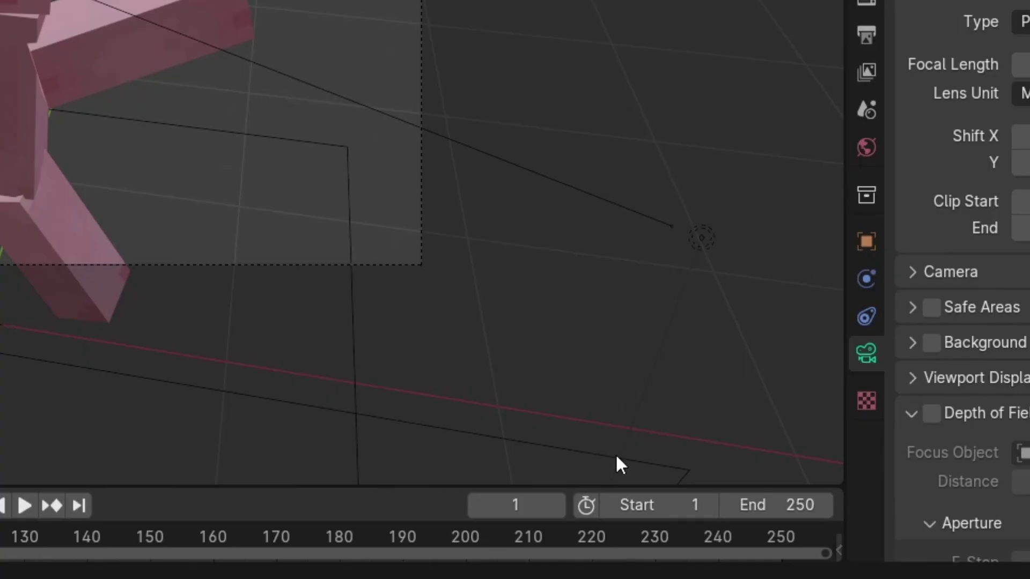
- Set the timeline's end frame to 1 and place the playhead on frame 1
click(788, 505)
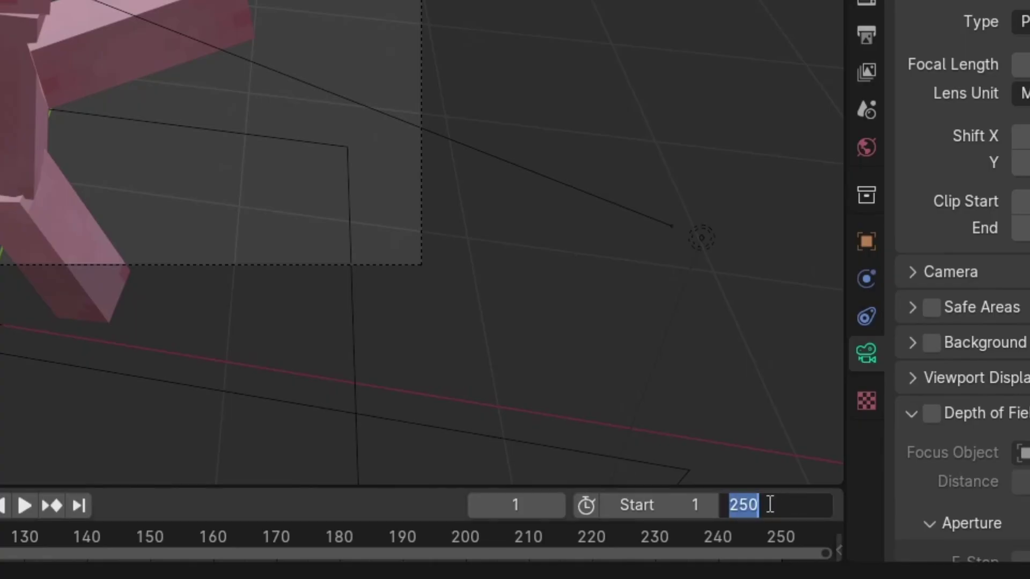
text(1)
key(Return)
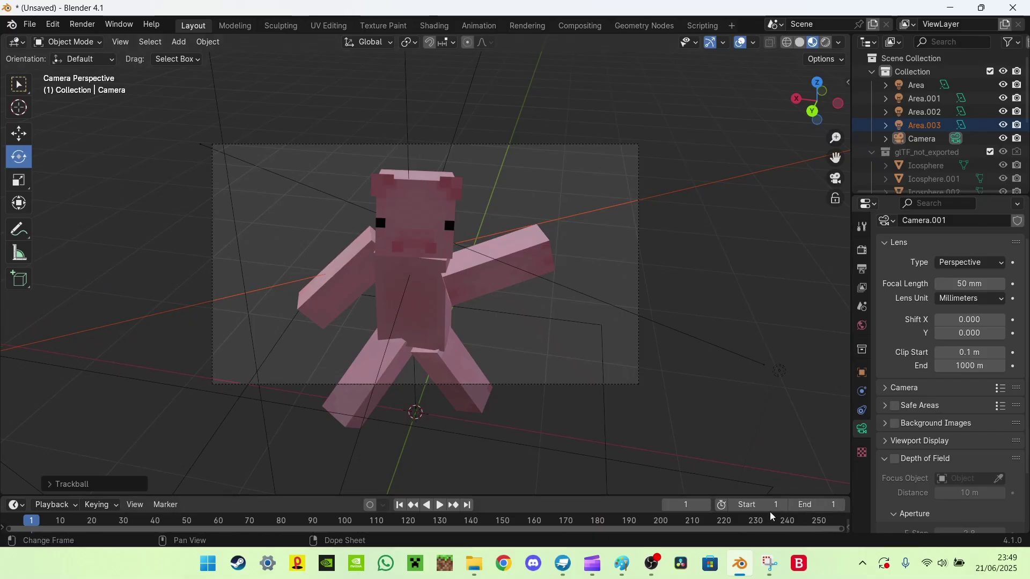
drag(660, 497, 665, 428)
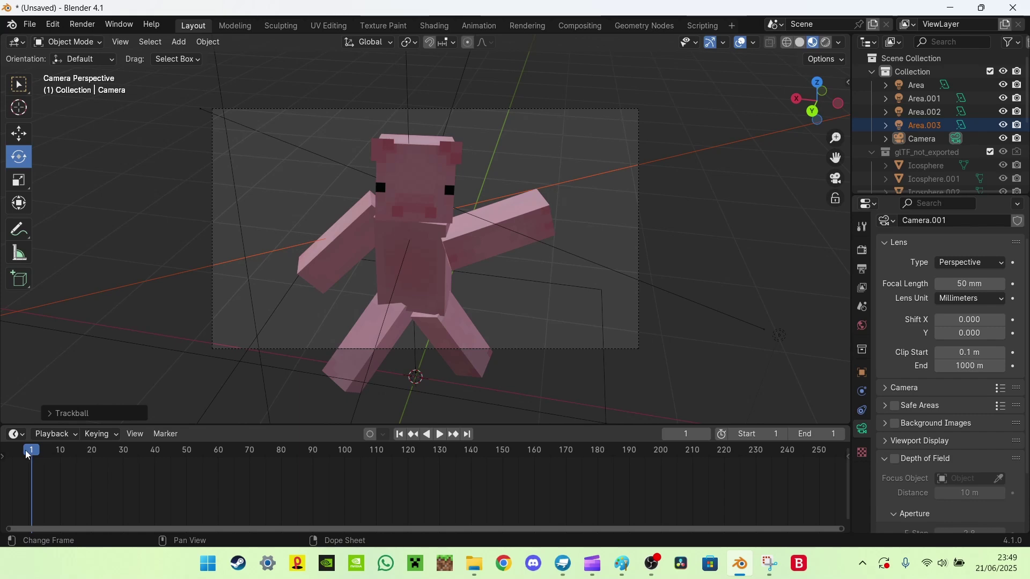
mouse_move(29, 452)
mouse_down()
mouse_move(527, 450)
mouse_move(5, 466)
mouse_move(25, 457)
mouse_up()
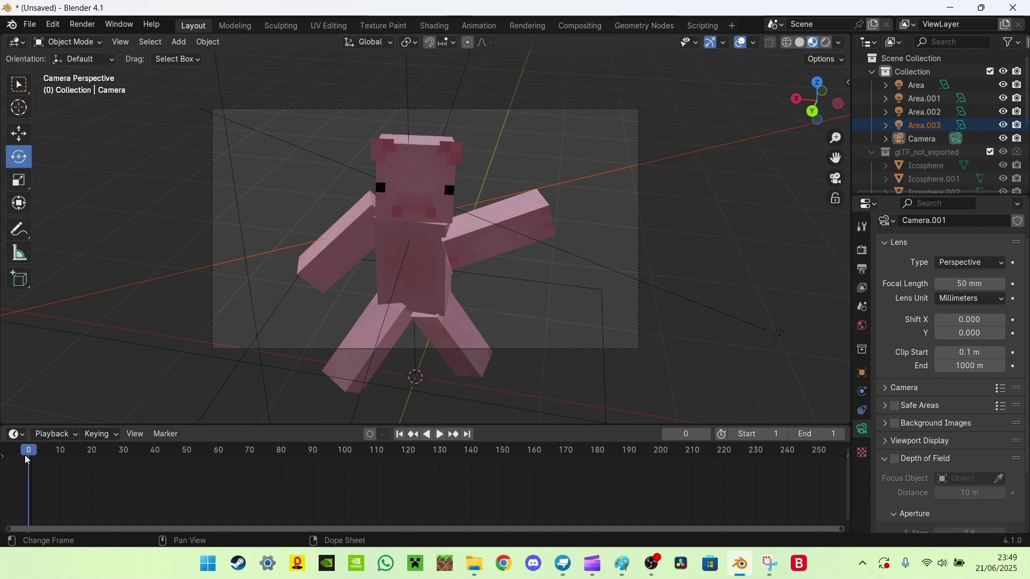
key(Right)
- Review the output folder and PNG format settings, and render the single-frame animation
click(86, 25)
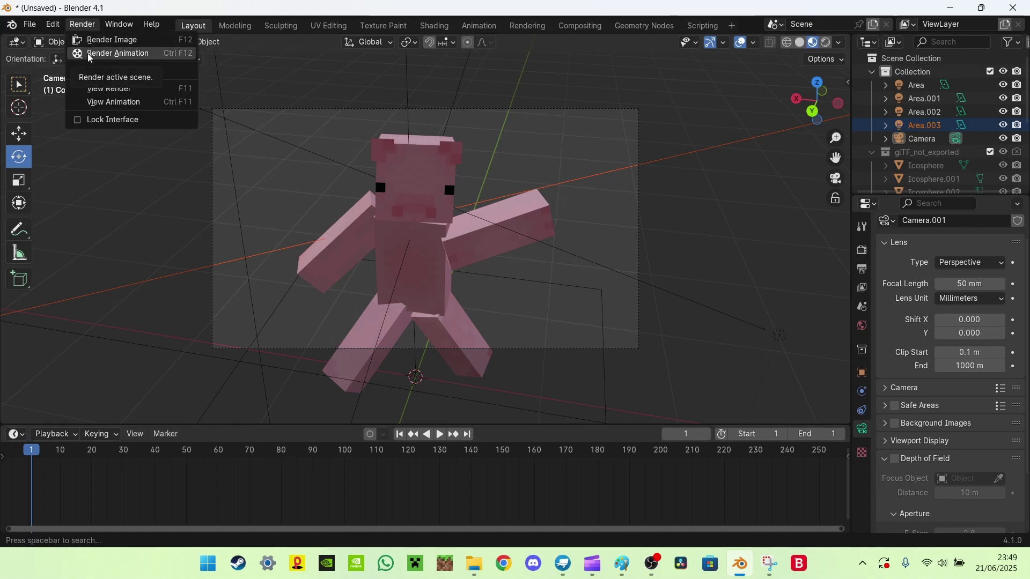
click(862, 269)
scroll(963, 466, down, 1)
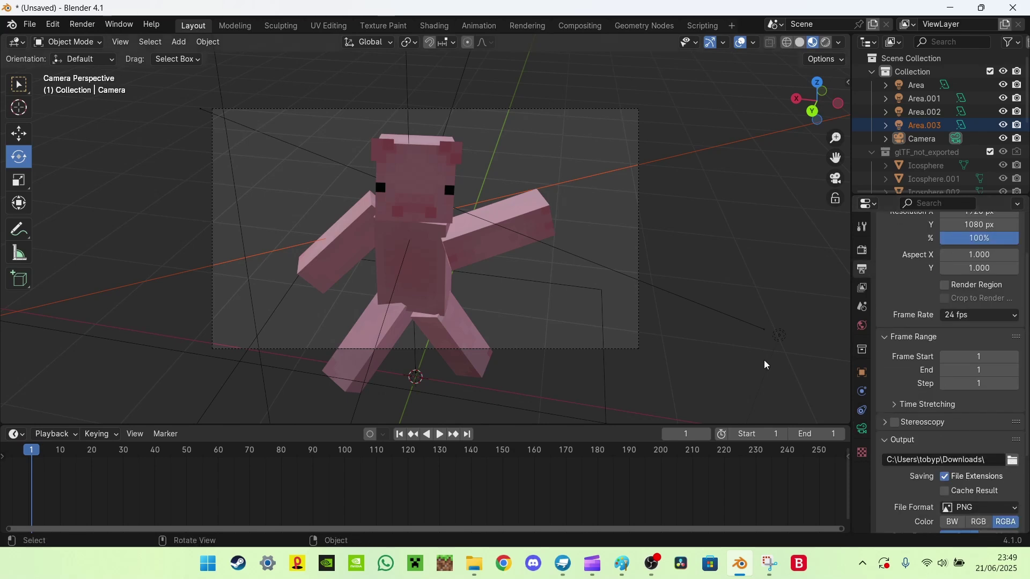
click(86, 27)
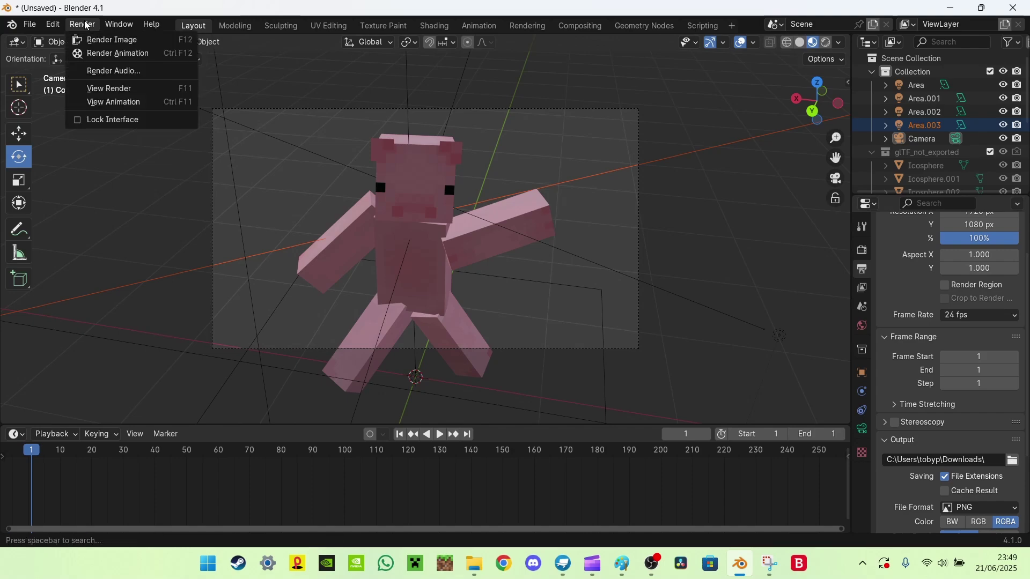
click(99, 54)
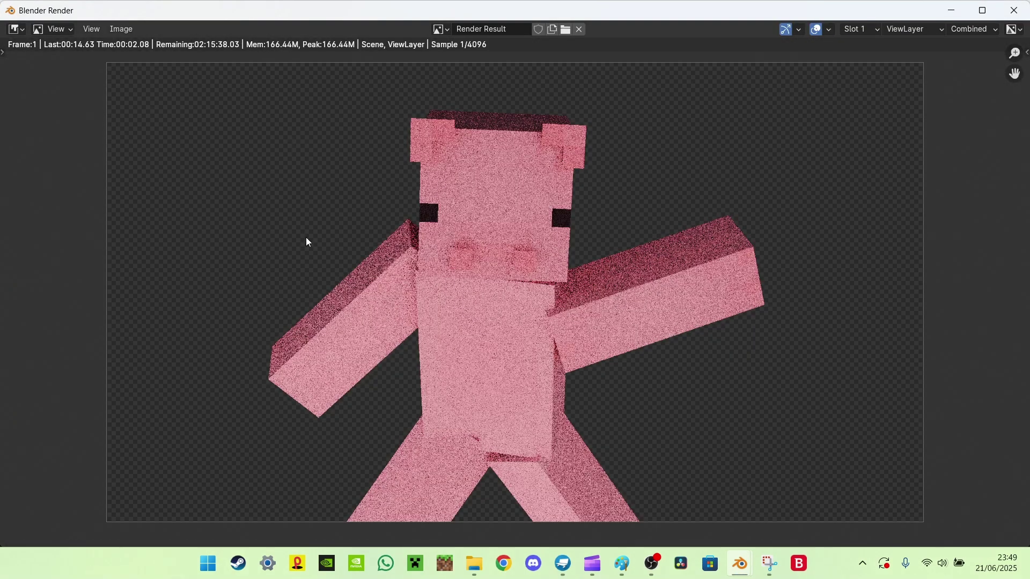
scroll(306, 237, down, 1)
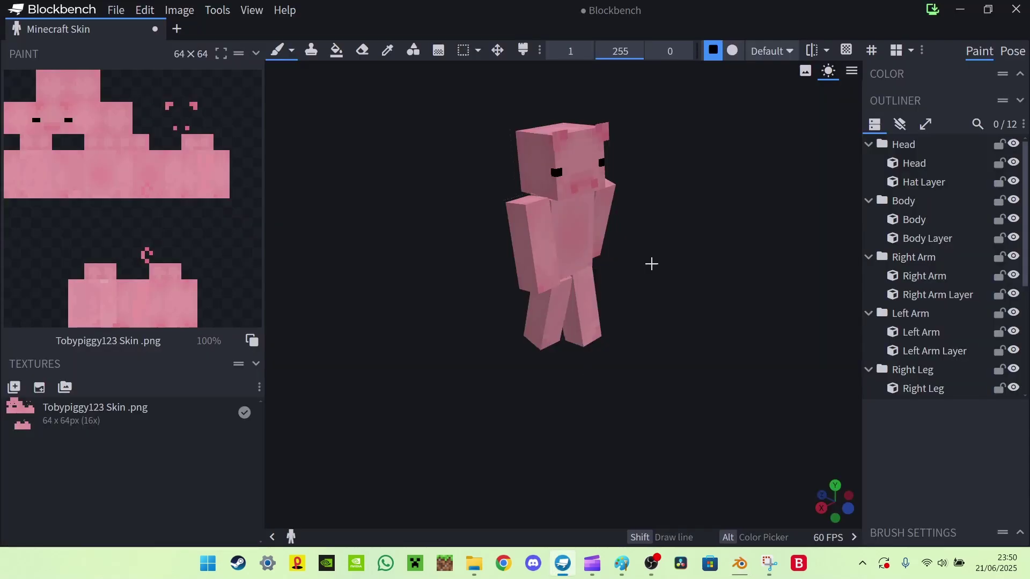
drag(650, 262, 573, 262)
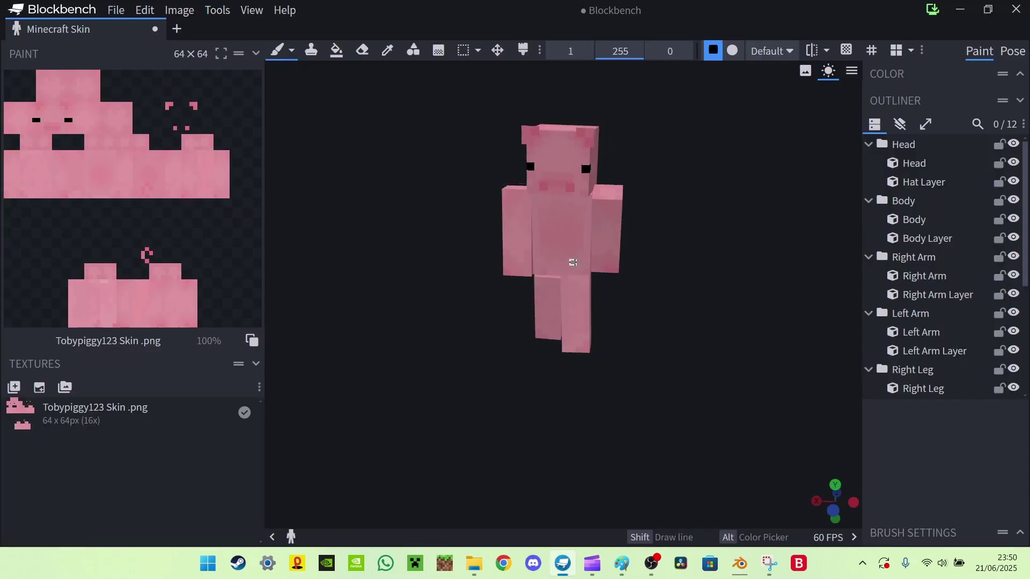
scroll(623, 294, up, 3)
scroll(691, 302, up, 2)
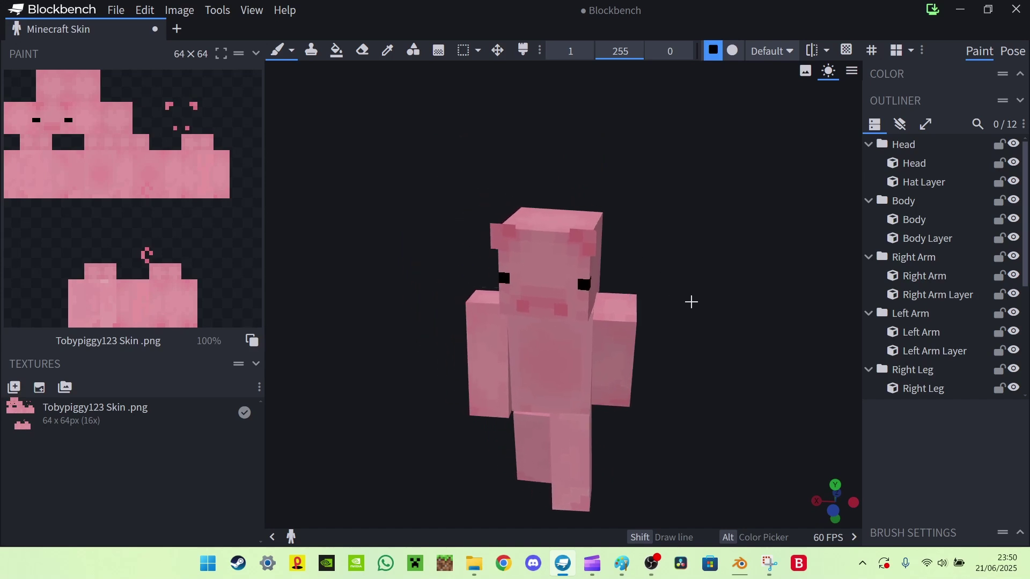
scroll(716, 247, up, 3)
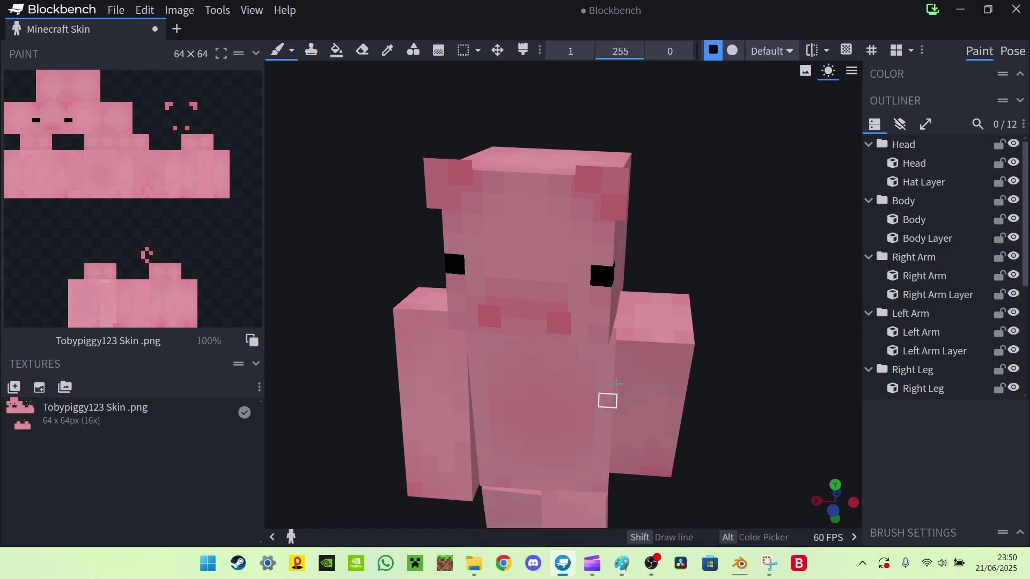
- In Blockbench, choose red #ff0000 and paint a two-pixel vertical bar with a single pixel below it over one eye on the hat layer
drag(729, 214, 761, 195)
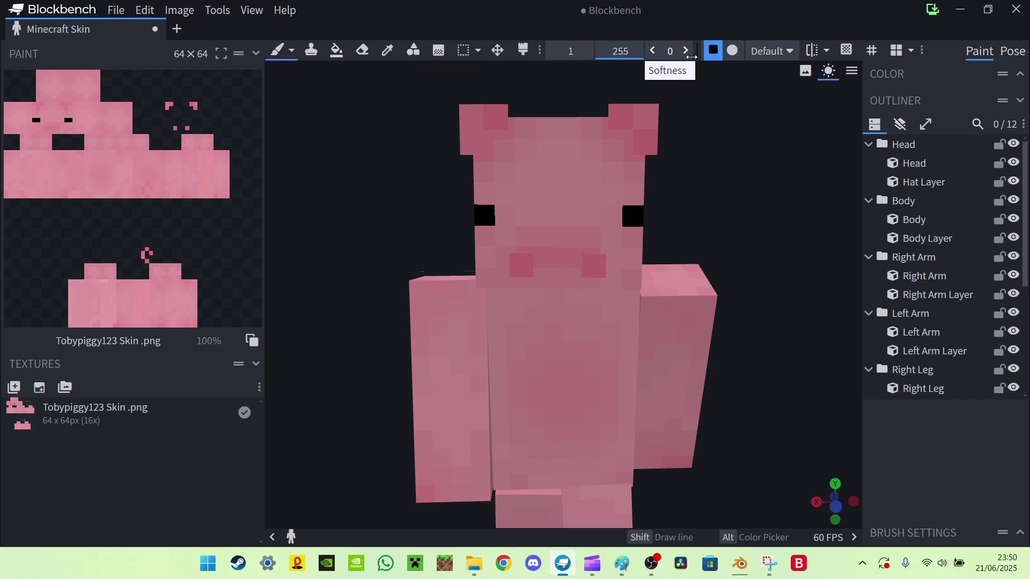
click(893, 74)
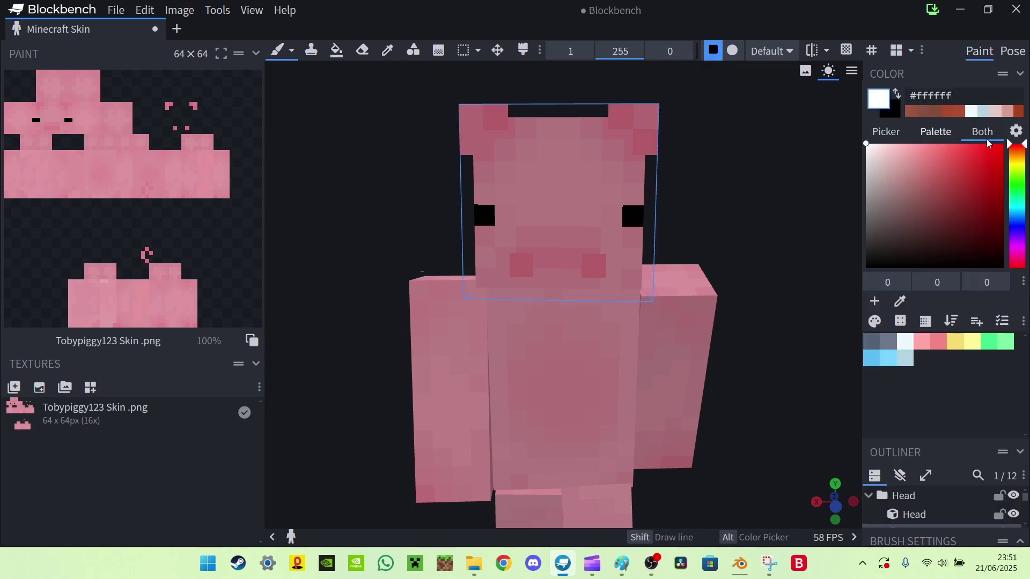
click(1002, 143)
drag(620, 115, 620, 199)
key(ctrl+z)
drag(644, 116, 644, 142)
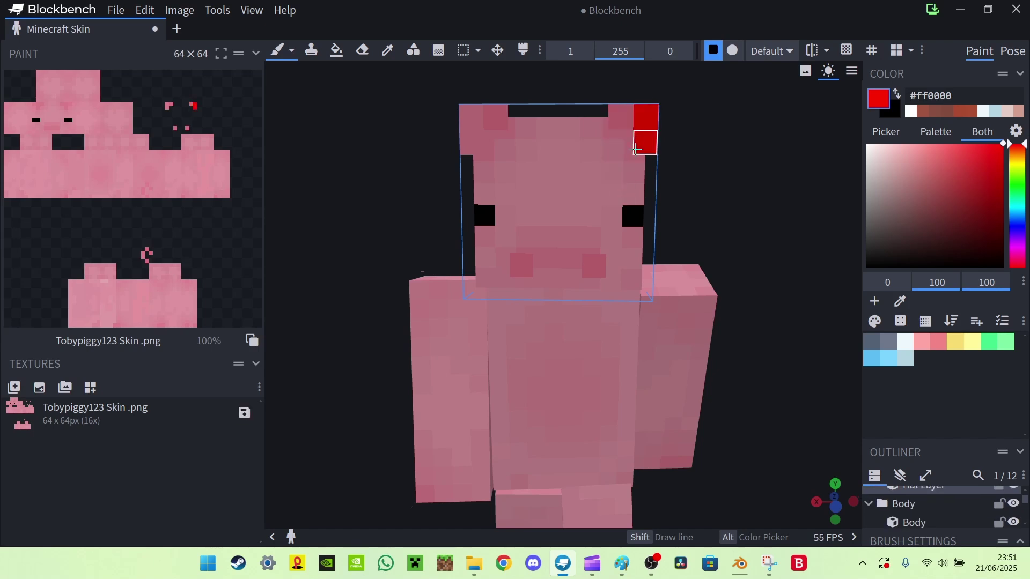
click(643, 193)
- Paint a matching red two-pixel bar and lower pixel two columns closer to the middle of the face
drag(593, 113, 587, 193)
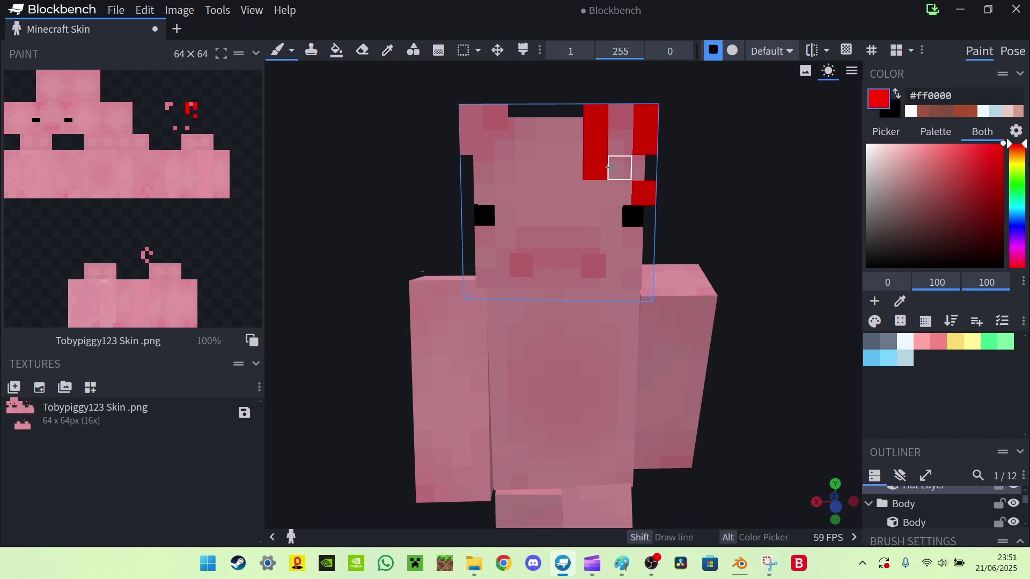
key(ctrl+z)
drag(595, 114, 598, 137)
click(593, 193)
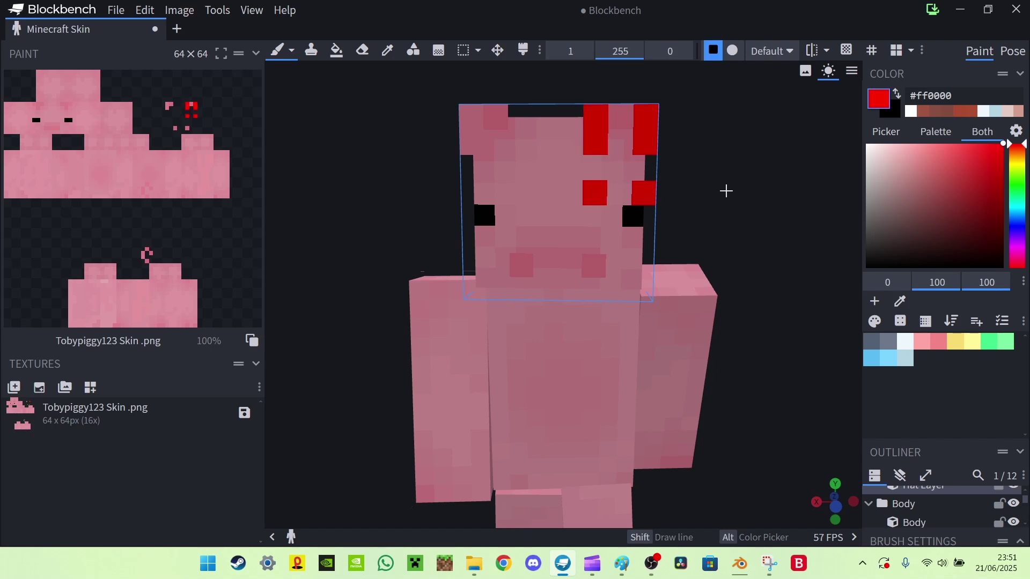
mouse_move(726, 190)
mouse_down()
mouse_move(749, 181)
mouse_move(719, 192)
mouse_up()
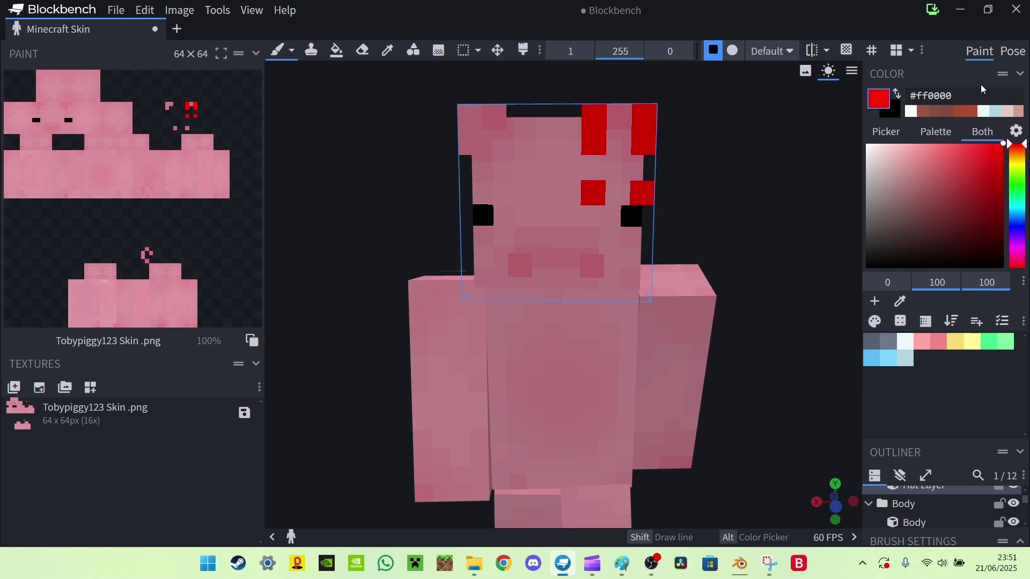
- Apply the pose preset with both arms raised and one leg forward, and review the glTF model export option
click(1013, 51)
drag(593, 185, 471, 210)
click(983, 129)
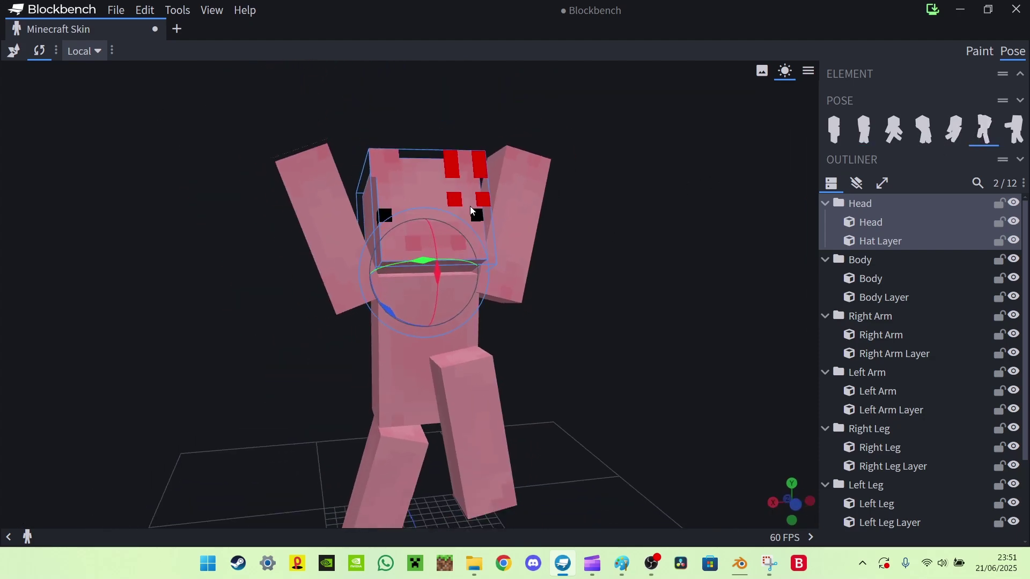
click(116, 11)
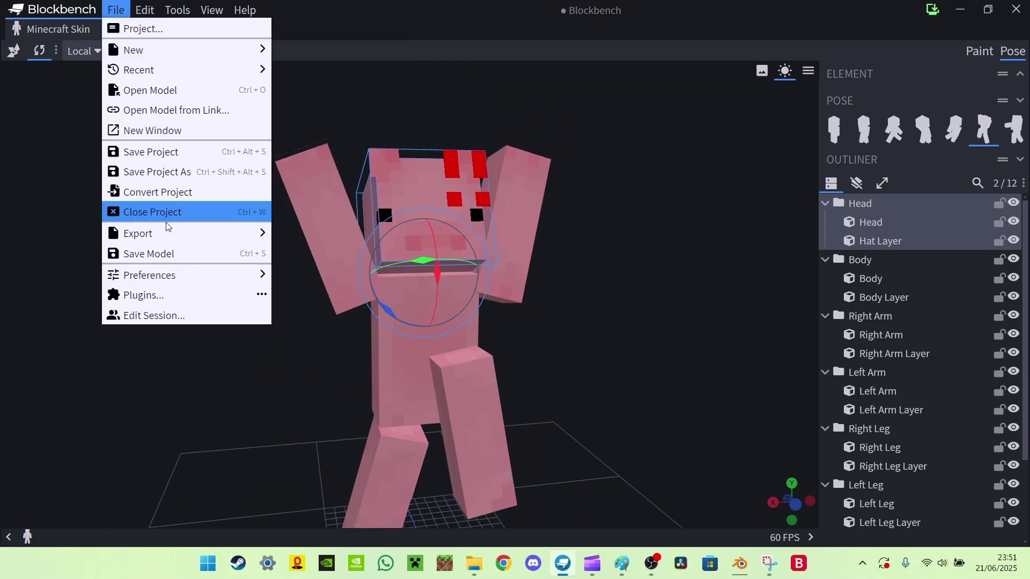
mouse_move(172, 237)
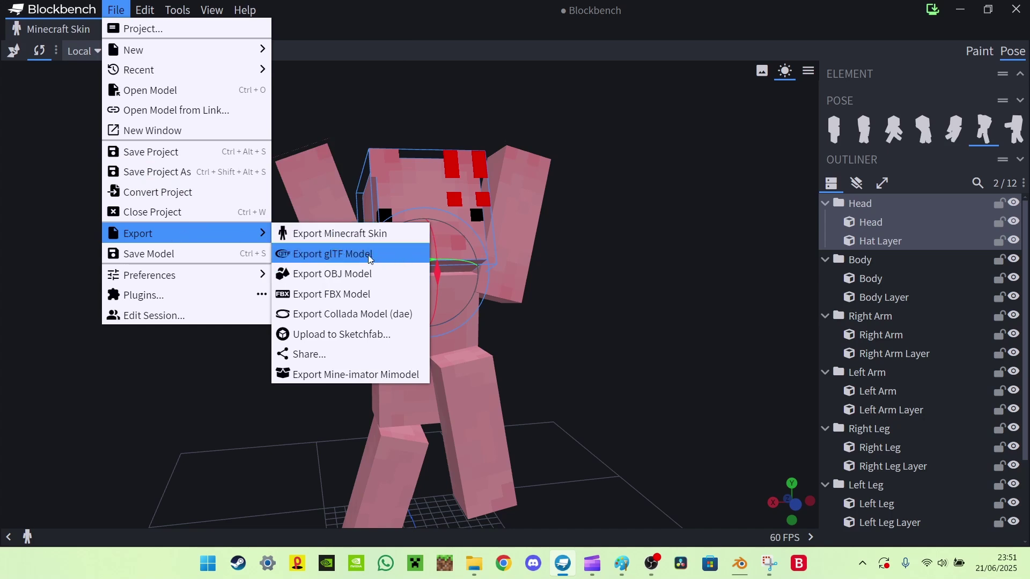
click(613, 263)
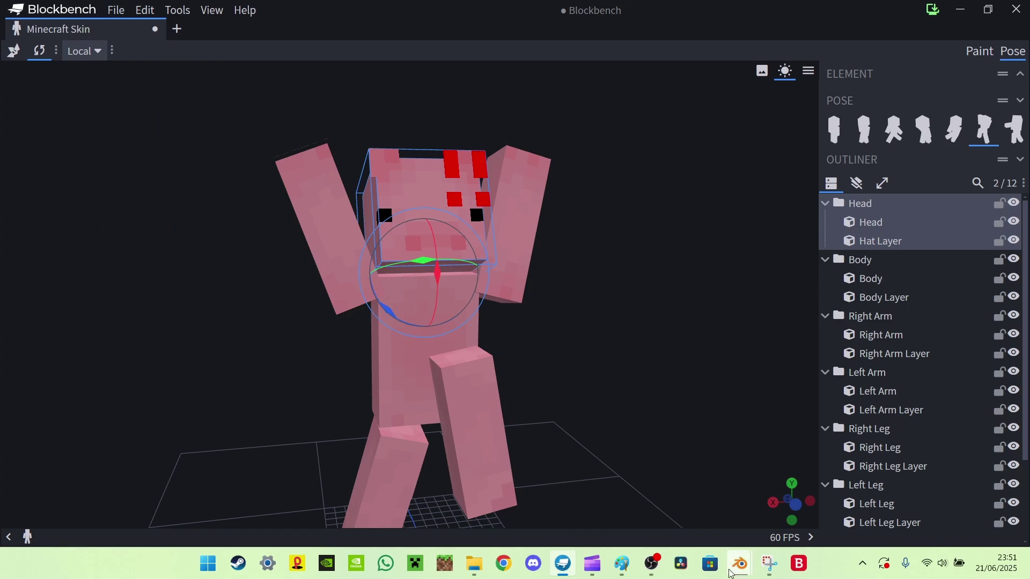
- Switch to Blender and delete the old character's mesh parts, keeping the area lights and camera
mouse_move(740, 563)
click(665, 495)
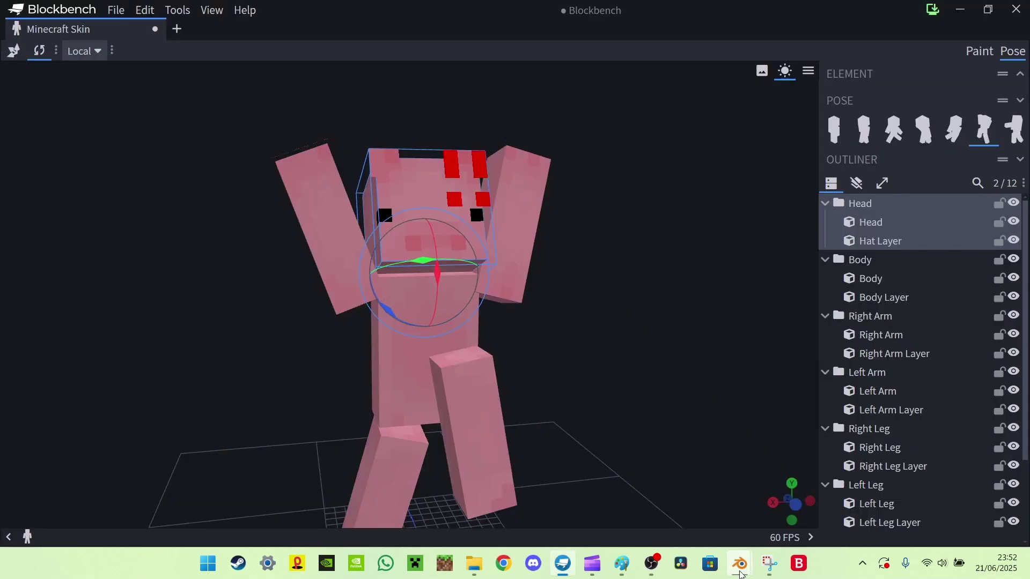
click(740, 563)
click(684, 487)
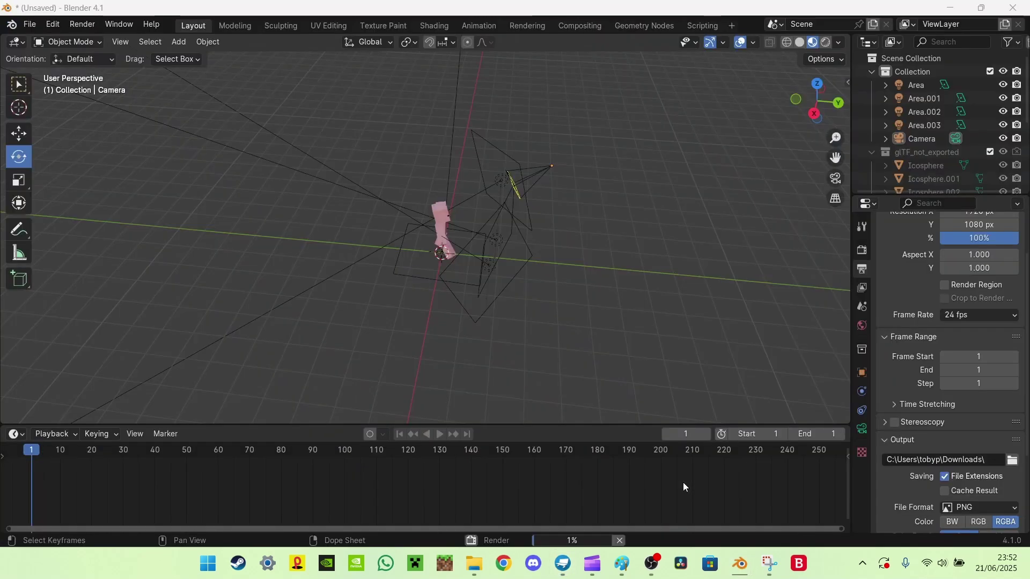
drag(815, 104, 809, 113)
click(453, 213)
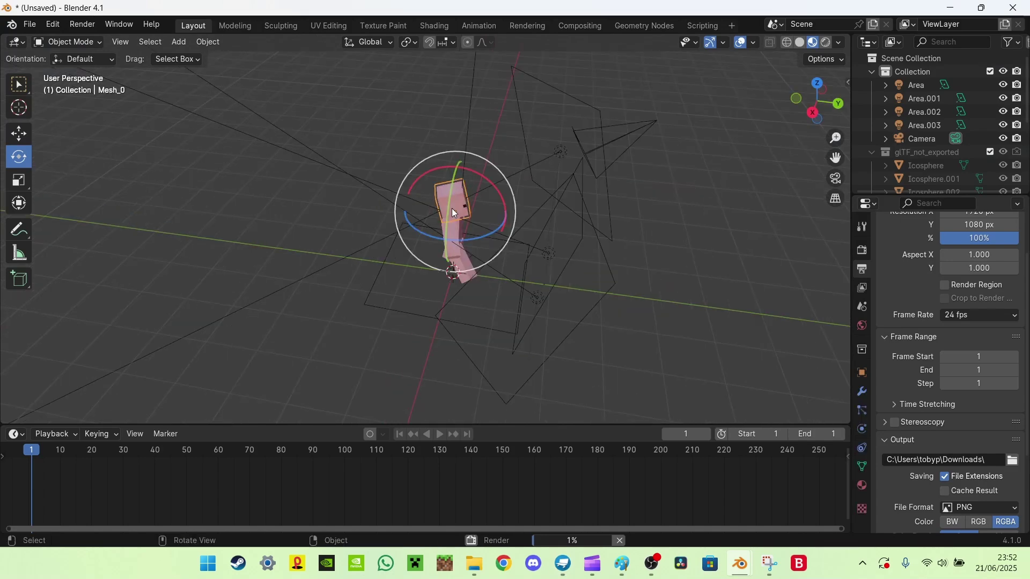
right_click(452, 208)
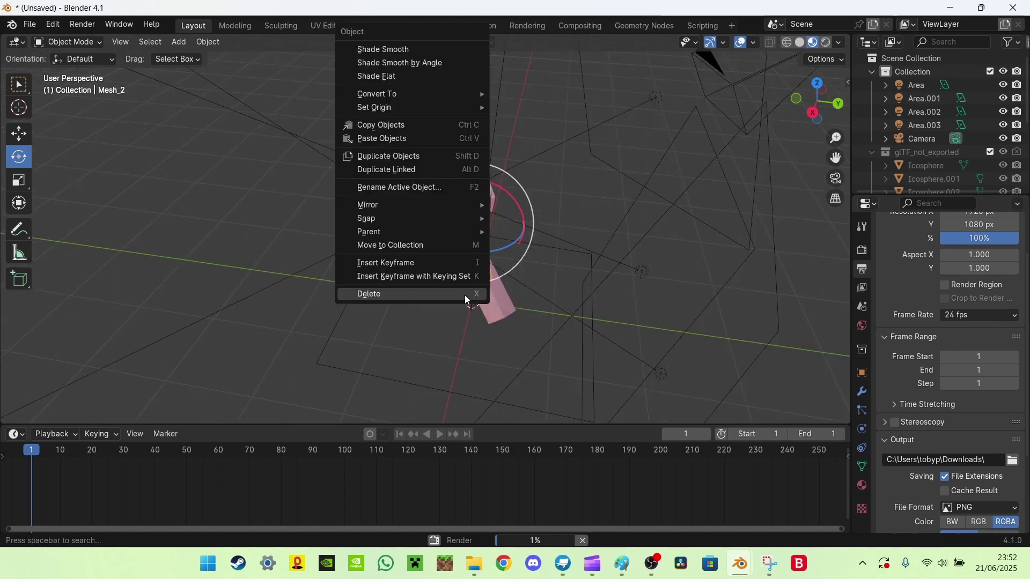
click(464, 293)
scroll(491, 301, up, 2)
right_click(493, 305)
click(492, 302)
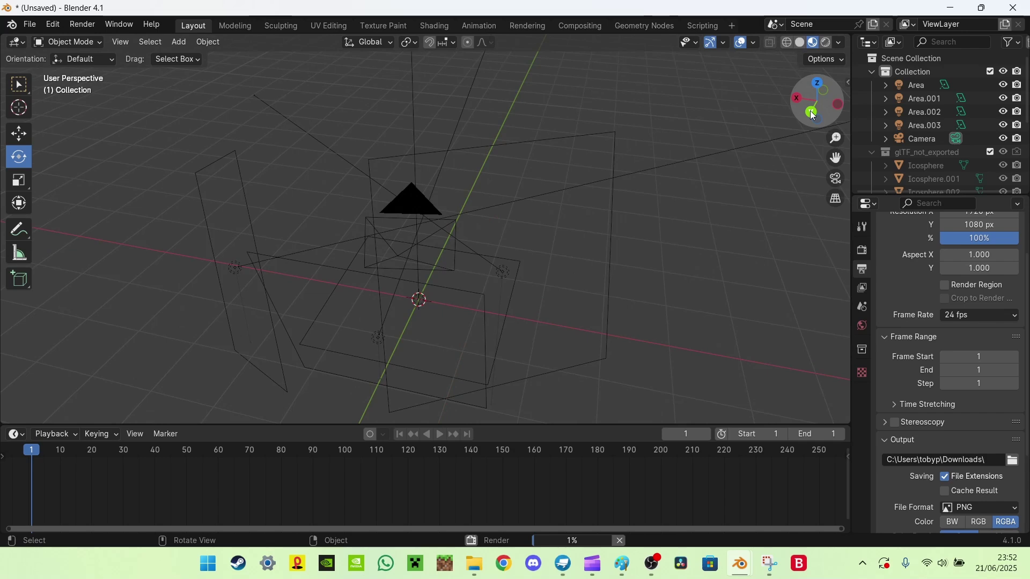
- Import the repainted, arms-raised character as a glTF 2.0 model and open the render commands
click(29, 25)
mouse_move(59, 213)
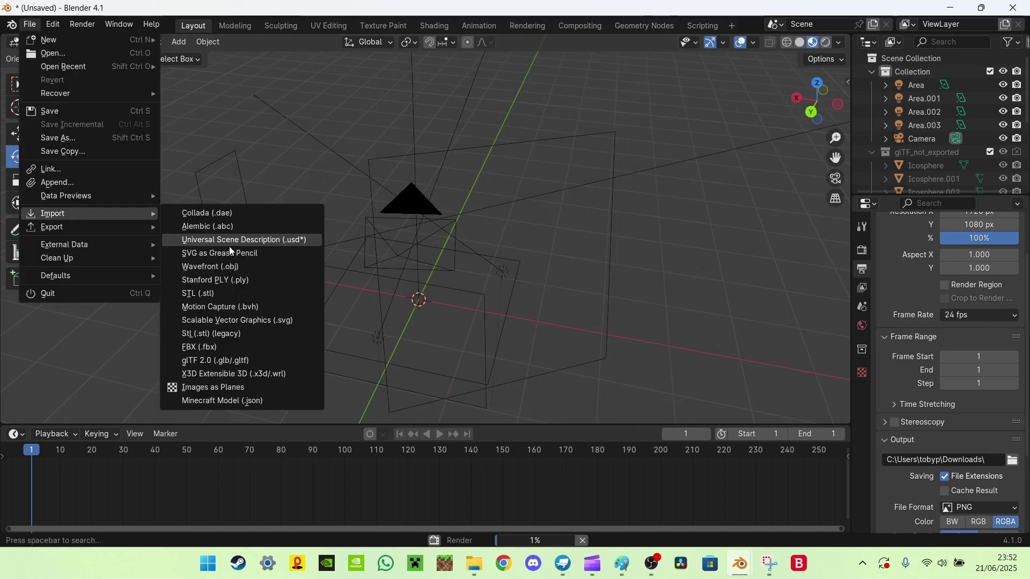
click(232, 362)
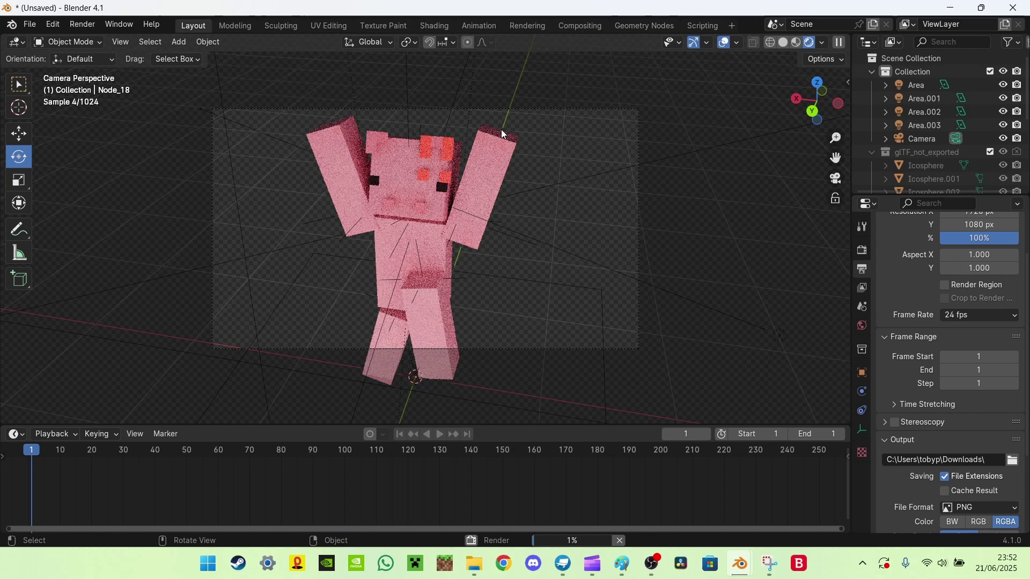
click(83, 25)
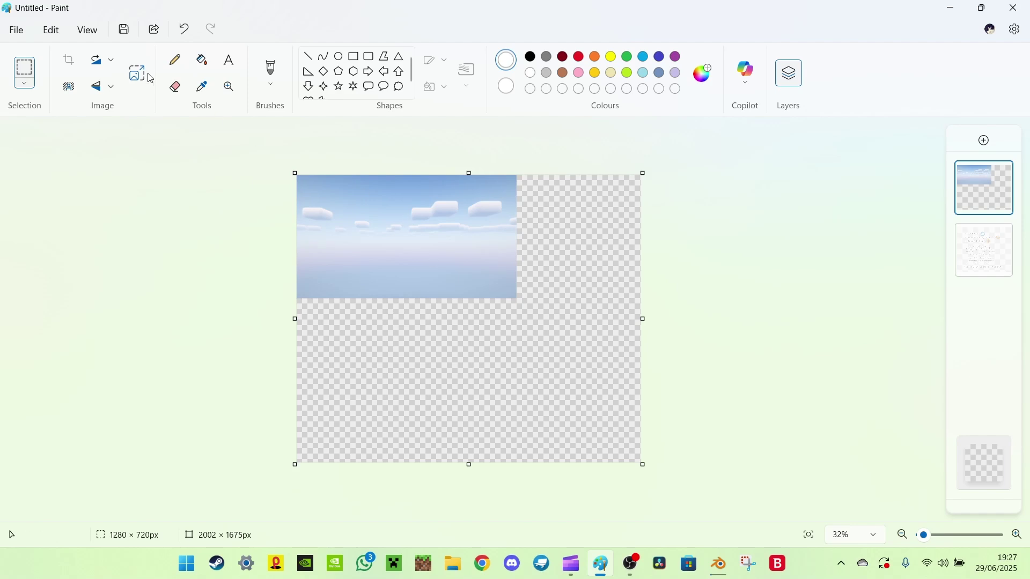
- In Paint, import the walk render PNG from the Blender renders folder onto the sky background canvas
click(12, 30)
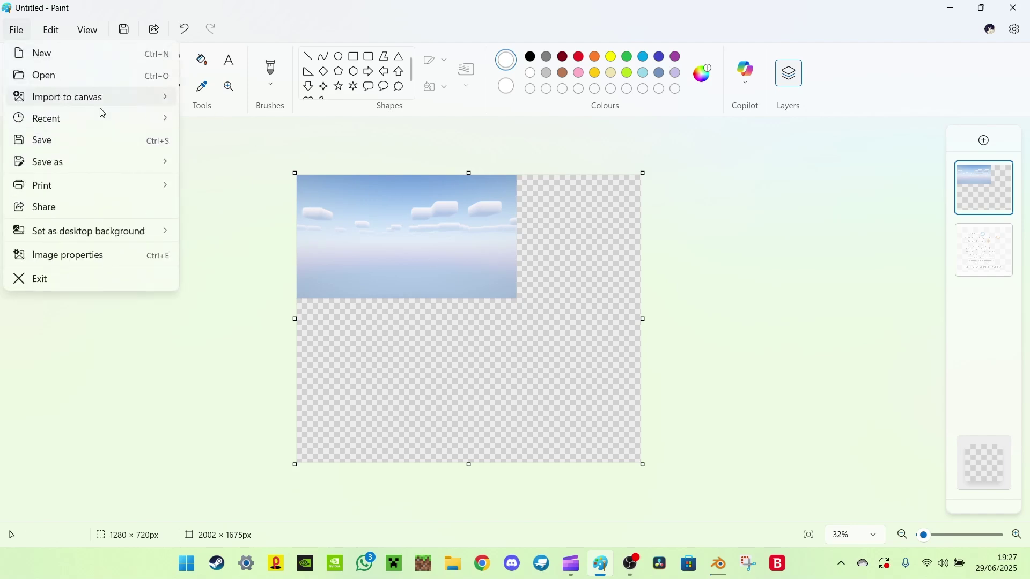
mouse_move(161, 94)
click(215, 94)
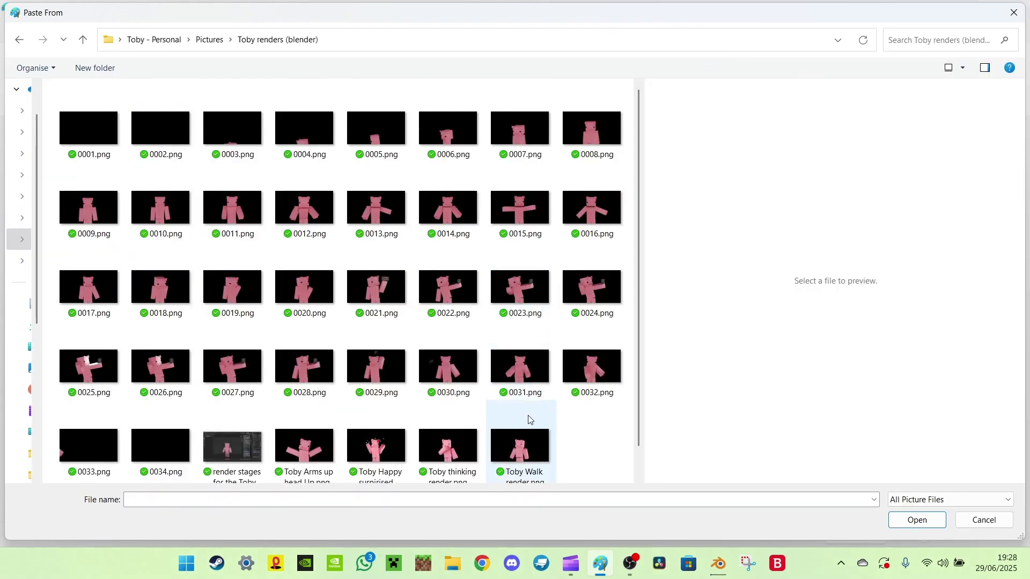
scroll(433, 306, down, 1)
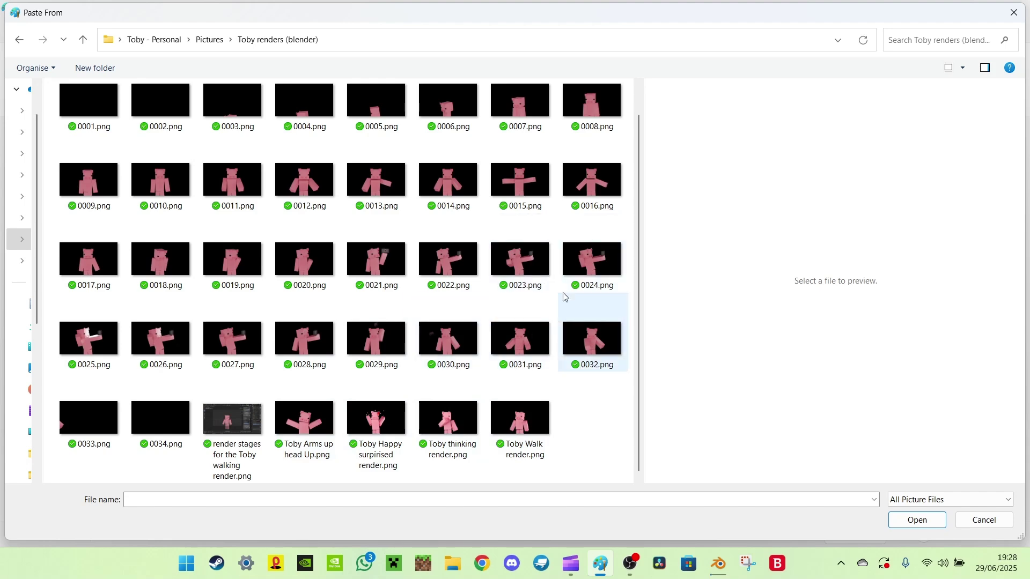
double_click(520, 424)
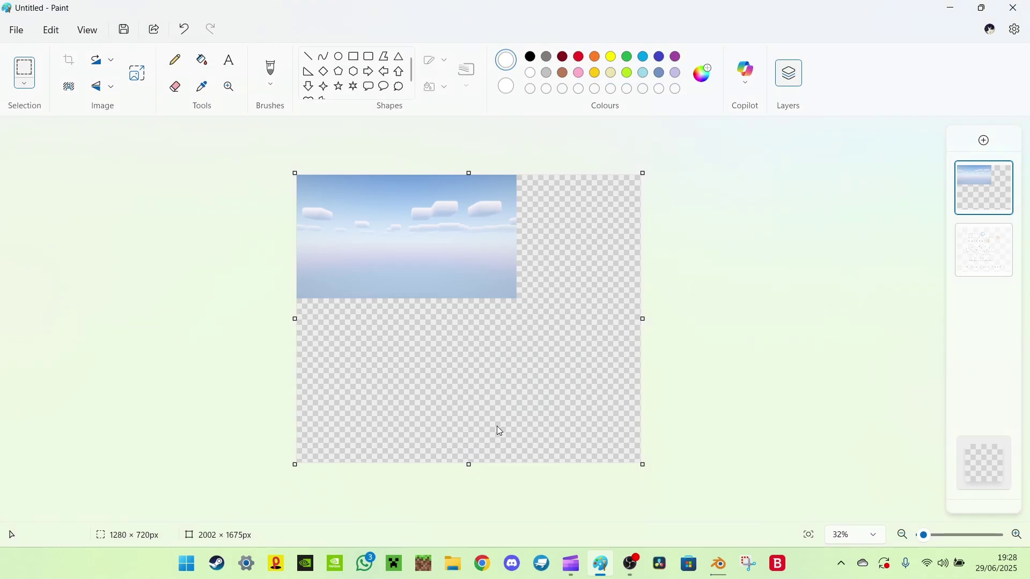
- Position the character render centrally over the sky image and shrink the canvas to about 1289 × 730 px around it
drag(549, 290, 491, 235)
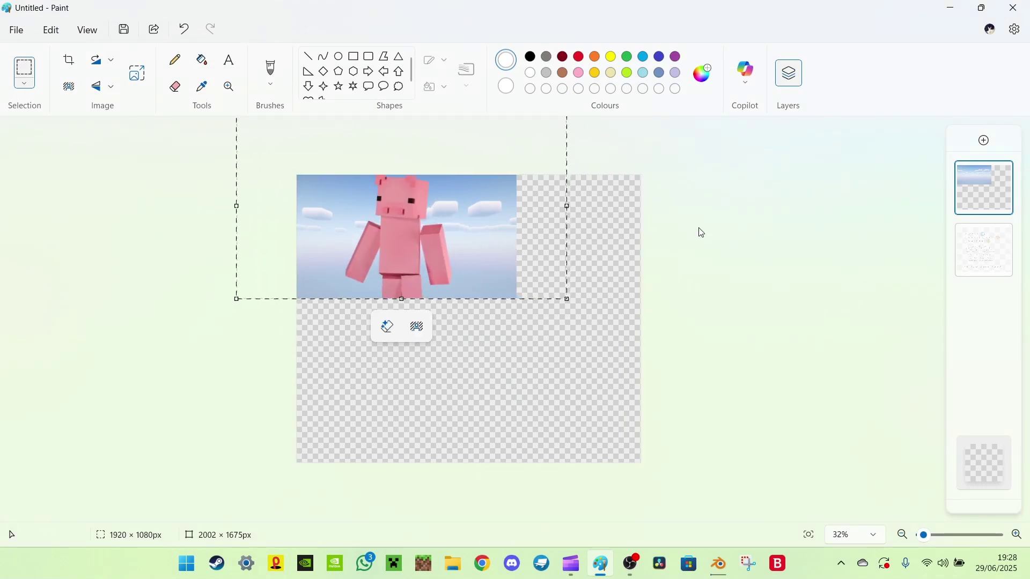
click(699, 232)
drag(643, 465, 518, 300)
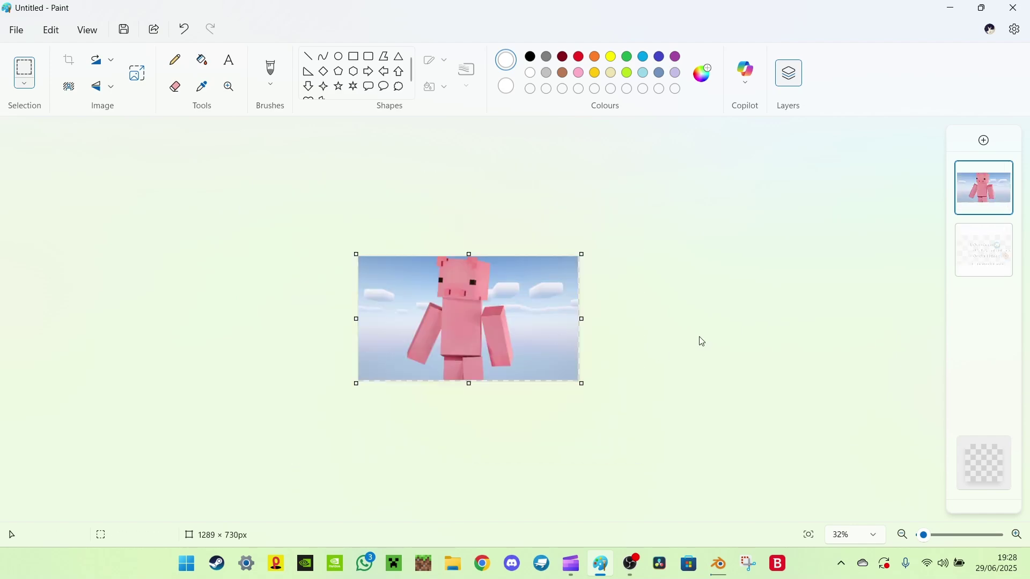